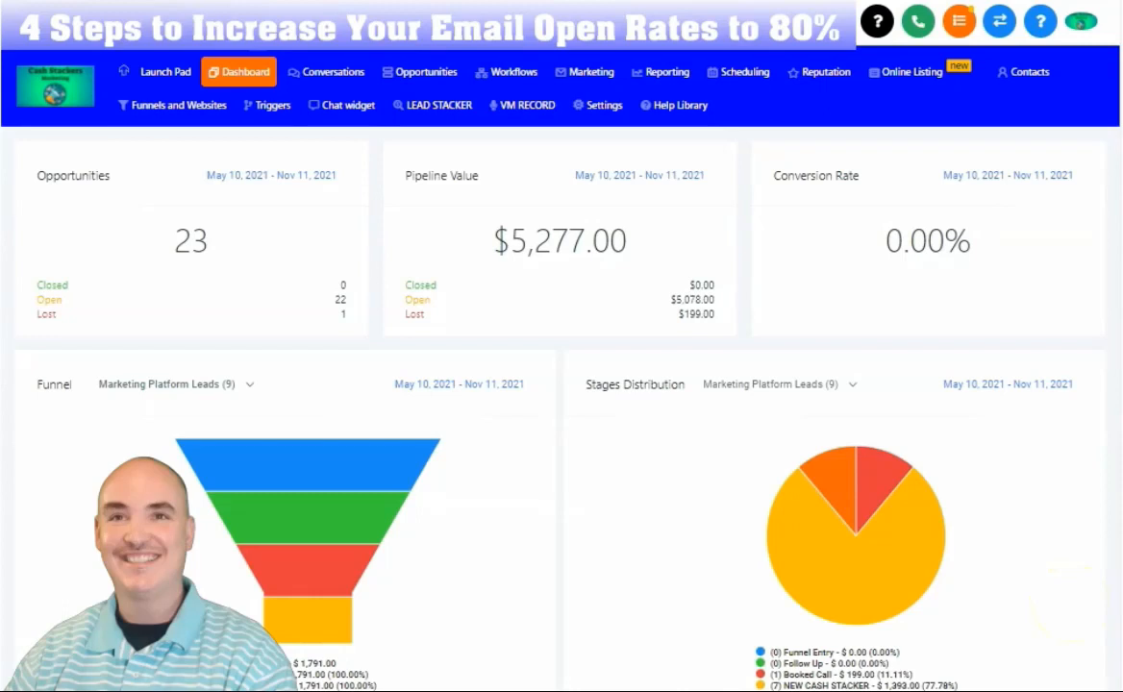
# Switch to the Excel contact spreadsheet and examine its name, email and tags columns through to the end of the list
pyautogui.moveTo(2, 226); pyautogui.dragTo(514, 232)
pyautogui.click(502, 228)
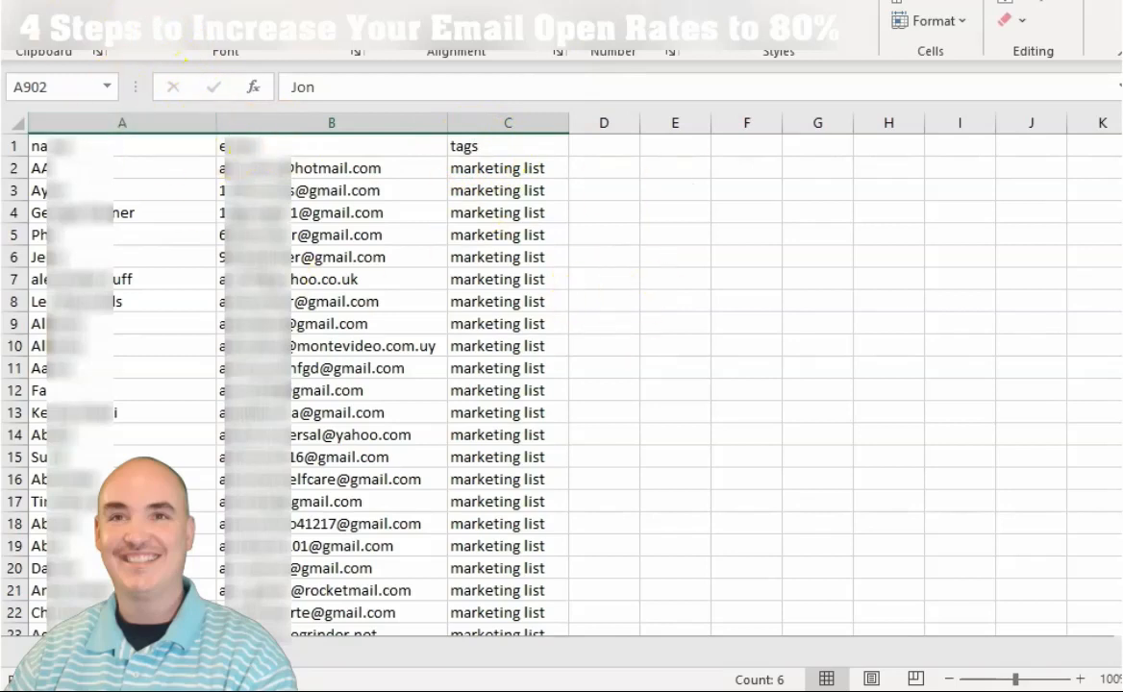
pyautogui.press('pagedown')
pyautogui.press('pagedown')
pyautogui.press('pagedown')
pyautogui.press('pagedown')
pyautogui.press('pagedown')
pyautogui.press('pagedown')
pyautogui.press('pagedown')
pyautogui.press('pagedown')
pyautogui.press('pagedown')
pyautogui.press('pagedown')
pyautogui.press('pagedown')
pyautogui.press('pagedown')
pyautogui.press('pagedown')
pyautogui.press('pagedown')
pyautogui.press('pagedown')
pyautogui.press('pagedown')
pyautogui.press('pagedown')
pyautogui.press('pagedown')
pyautogui.press('pagedown')
pyautogui.press('pagedown')
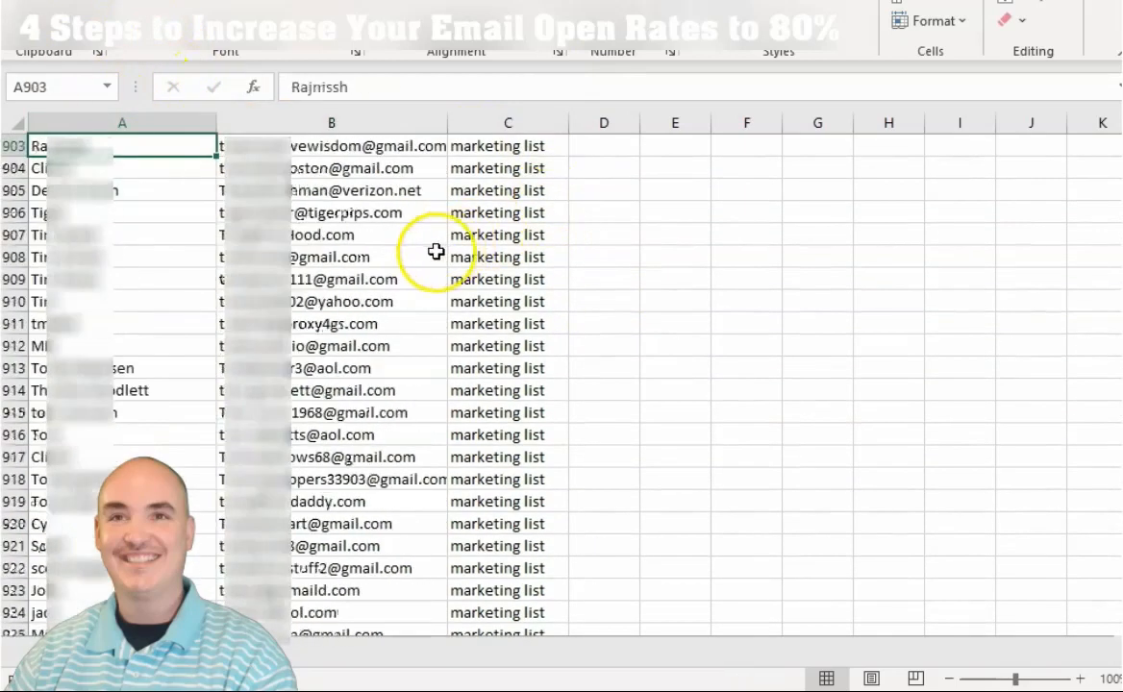
pyautogui.press('pageup')
pyautogui.press('pageup')
pyautogui.press('pageup')
pyautogui.press('pageup')
pyautogui.press('pageup')
pyautogui.press('pageup')
pyautogui.press('pageup')
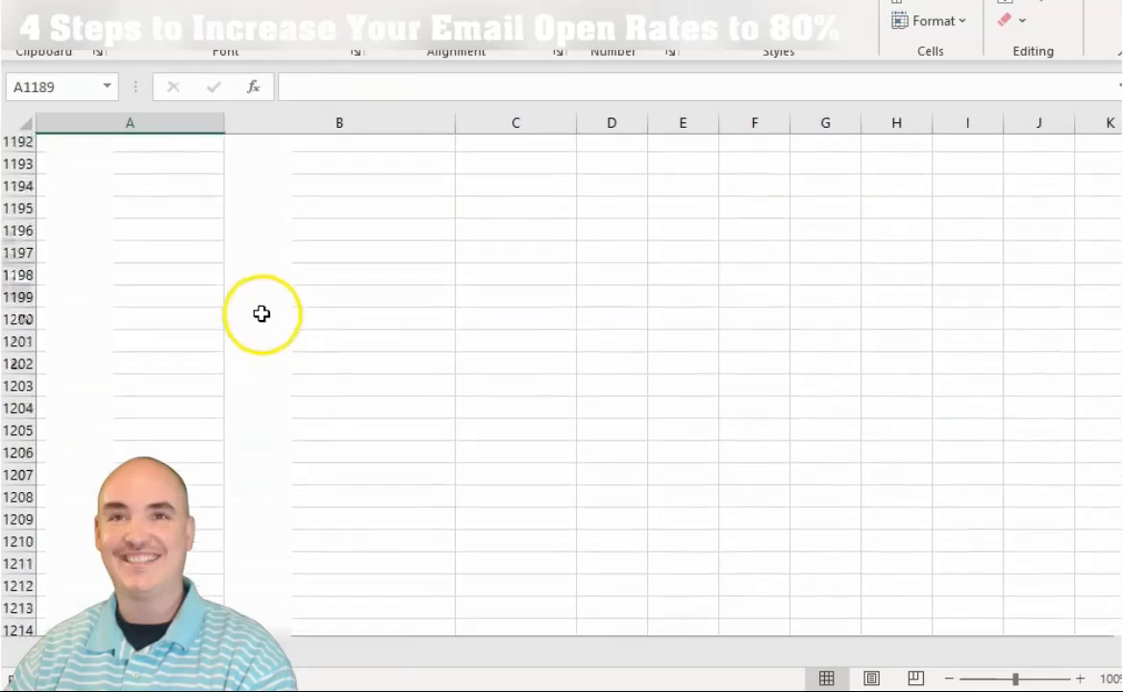
pyautogui.press('pageup')
pyautogui.press('pageup')
pyautogui.press('pageup')
pyautogui.press('pageup')
pyautogui.press('pageup')
pyautogui.press('pageup')
pyautogui.press('pageup')
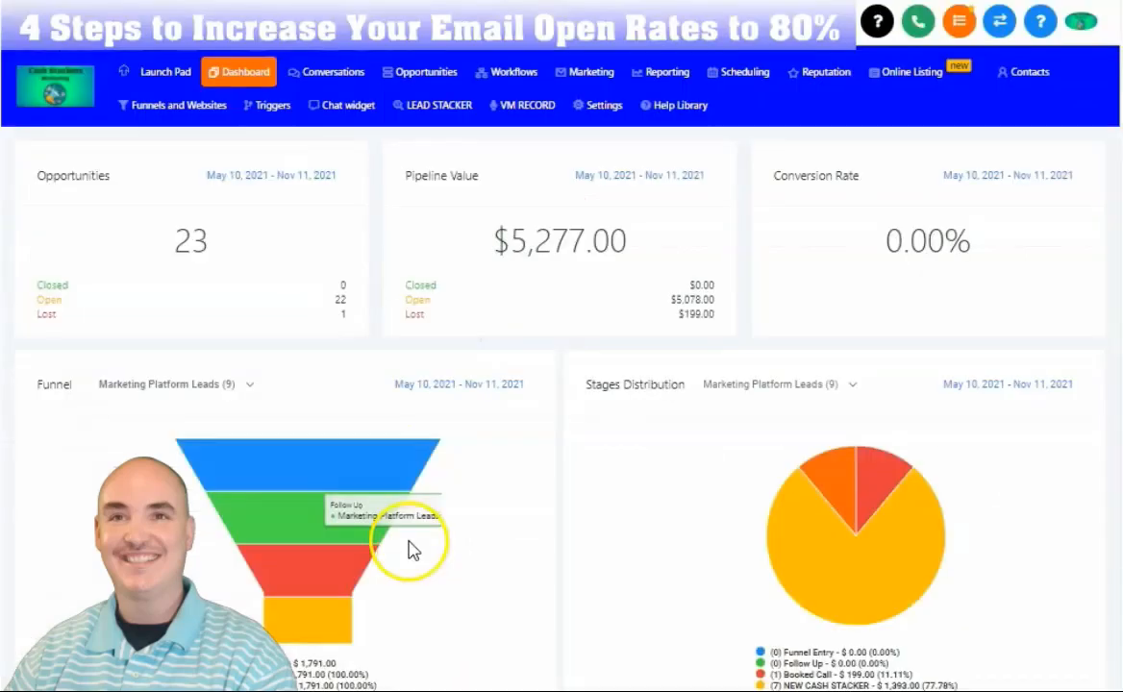
# Open the contact list, look over the contacts' tags, and search the contacts for "hl"
pyautogui.click(1019, 75)
pyautogui.click(1044, 135)
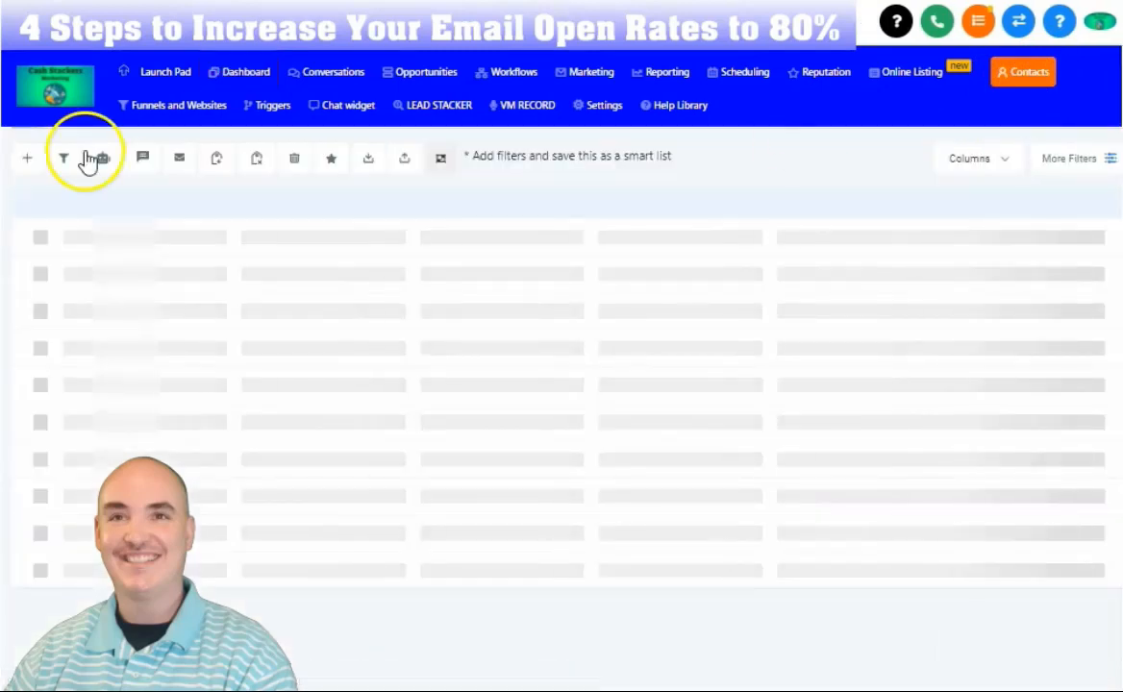
pyautogui.scroll(-5, 1016, 409)
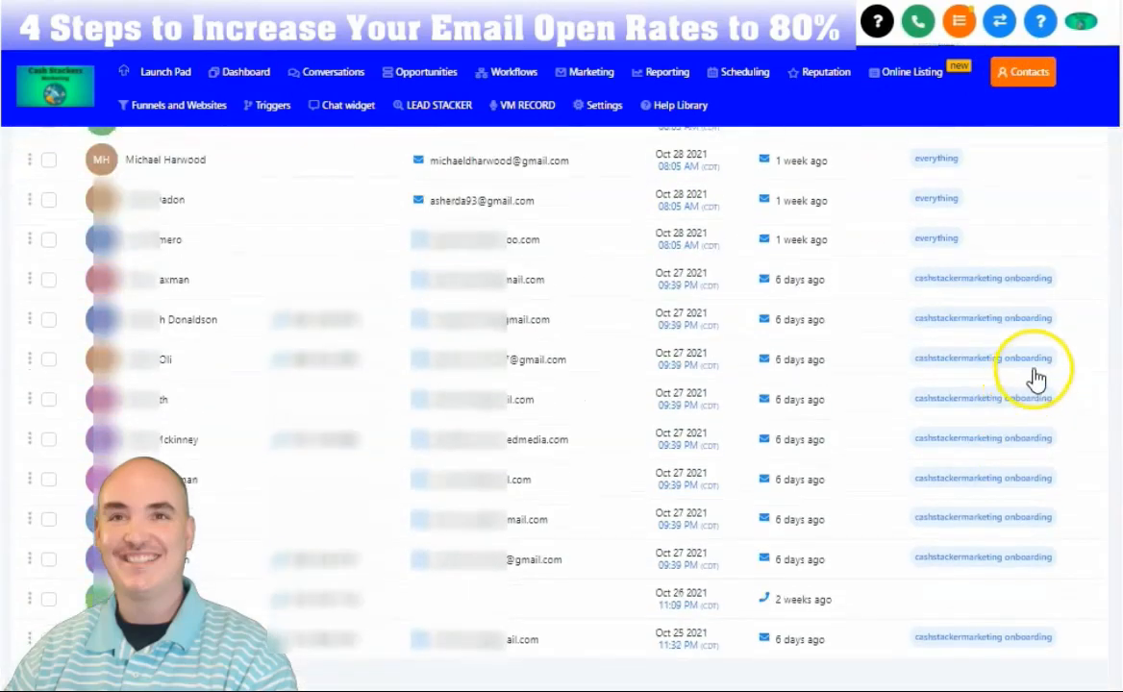
pyautogui.scroll(5, 1015, 404)
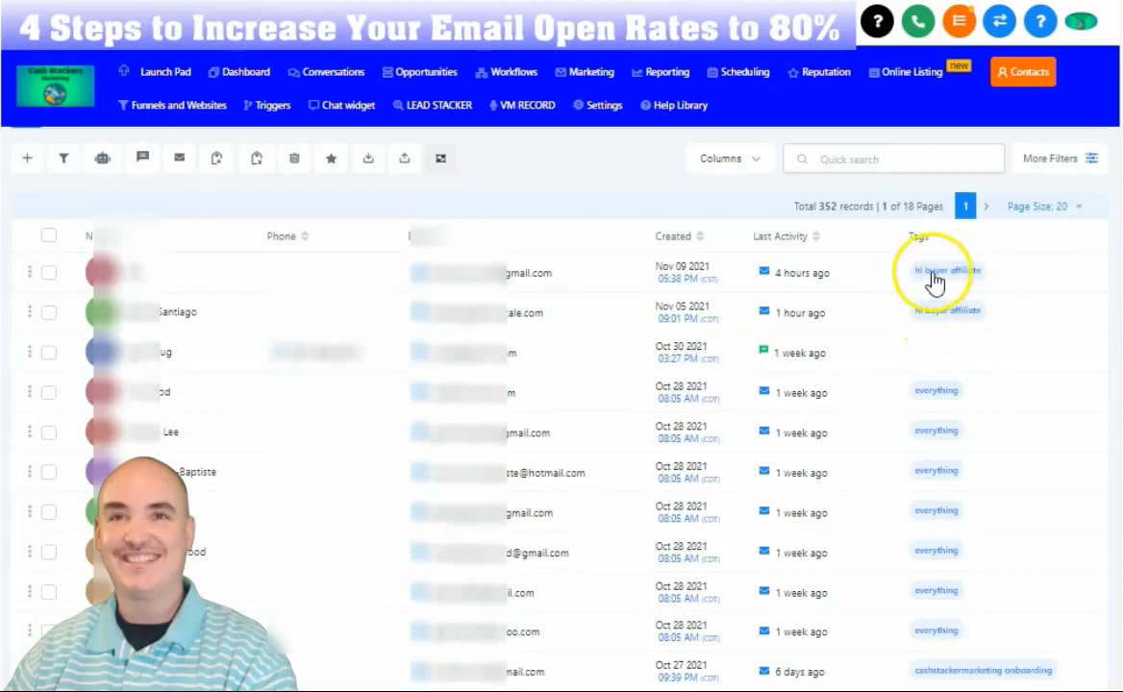
pyautogui.click(866, 161)
pyautogui.write('hl')
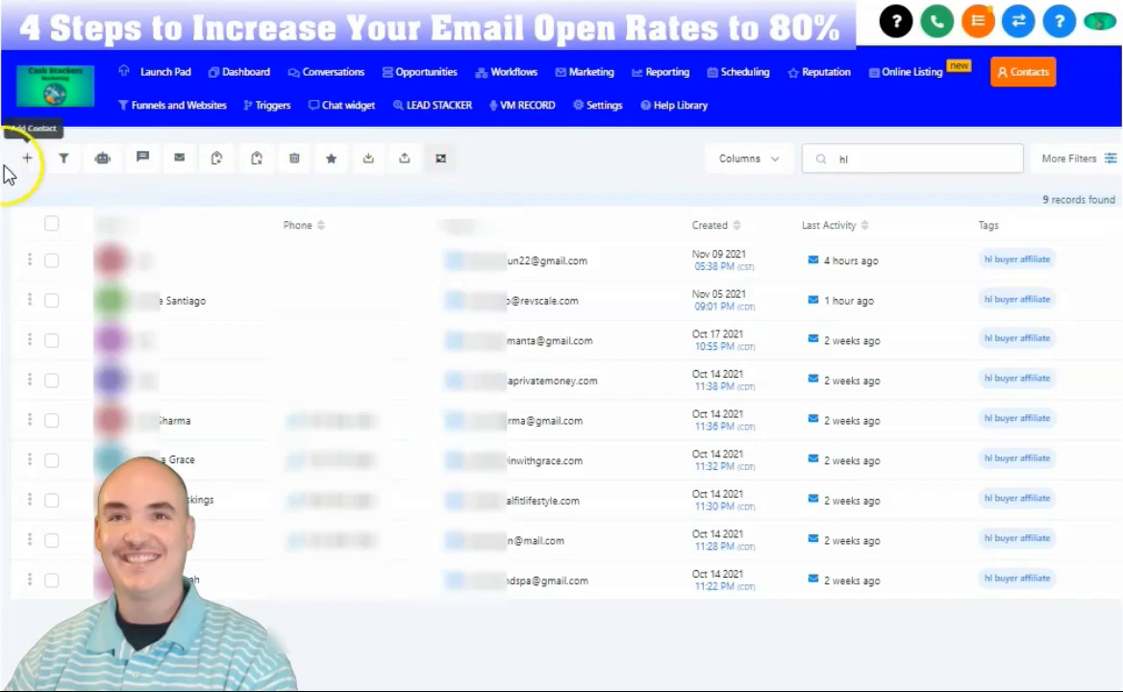
# Import Export (11).csv into the contacts with its name, email and tags columns mapped, and open the import progress
pyautogui.click(403, 159)
pyautogui.moveTo(962, 452); pyautogui.dragTo(537, 389)
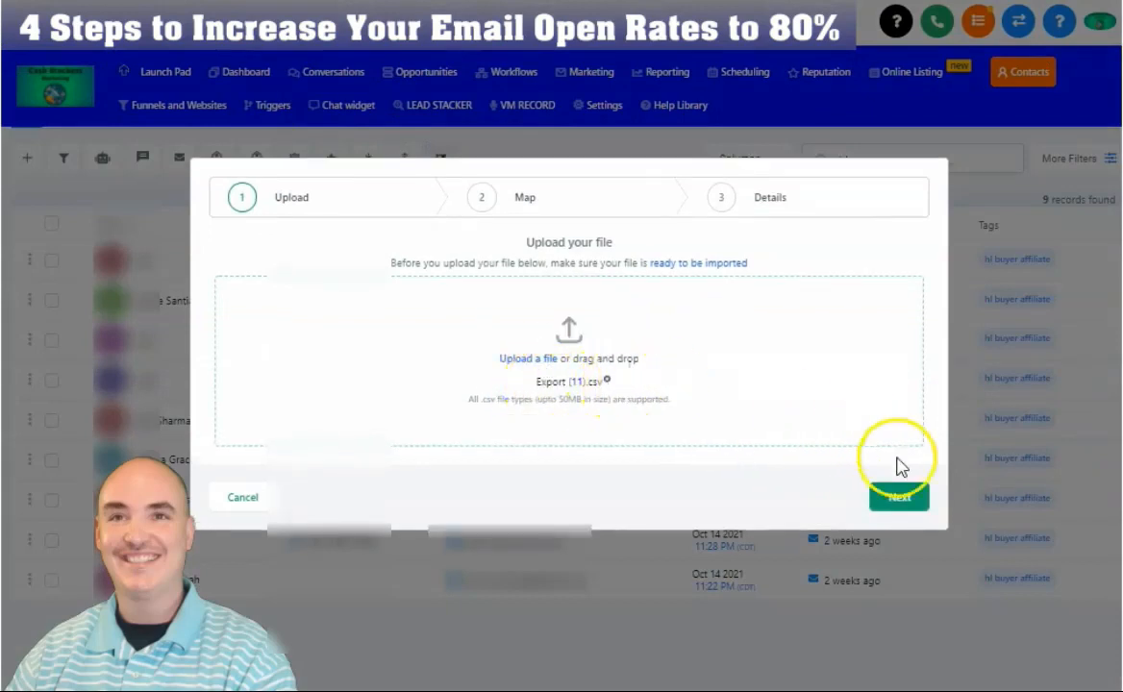
pyautogui.click(916, 500)
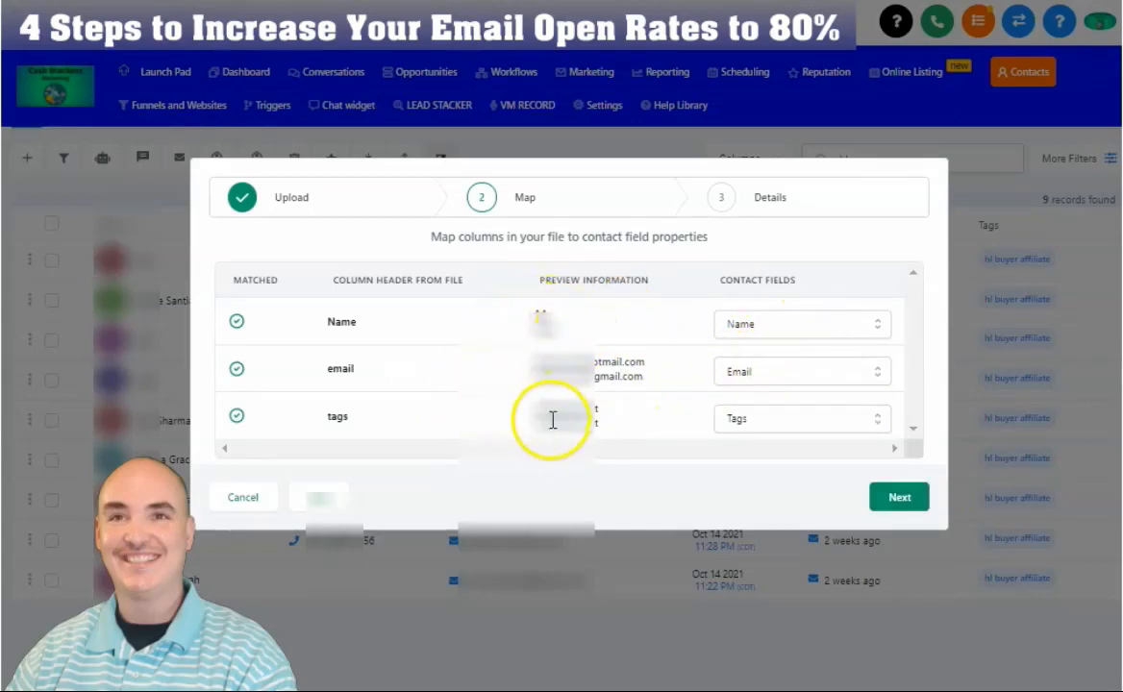
pyautogui.click(897, 495)
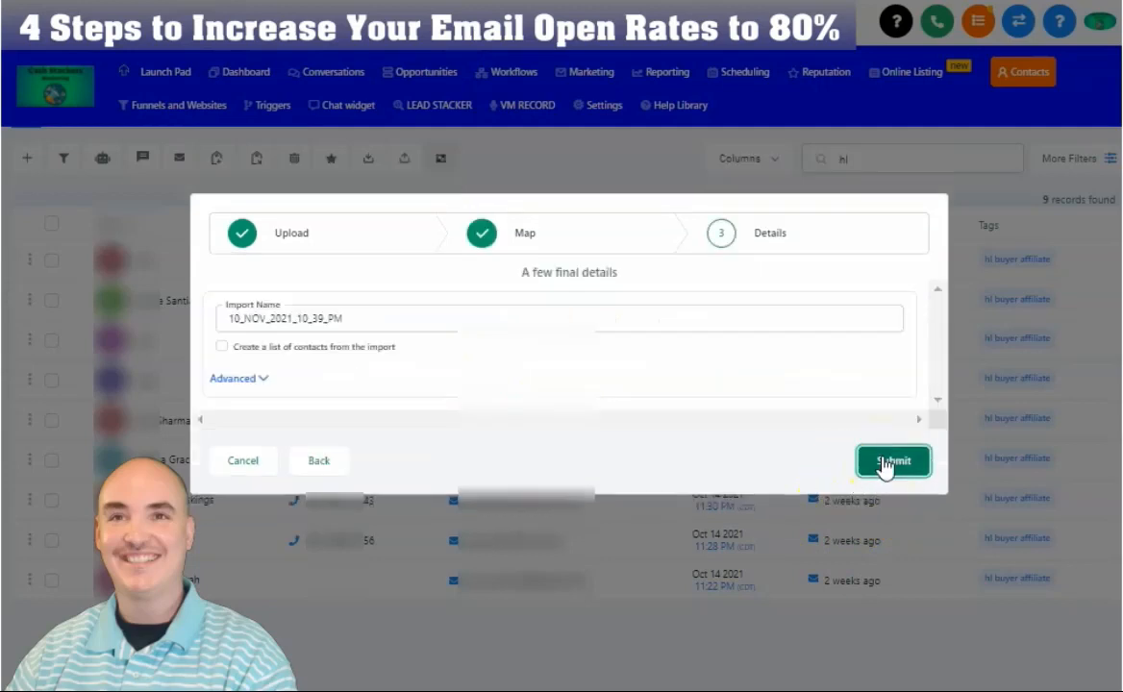
pyautogui.click(885, 463)
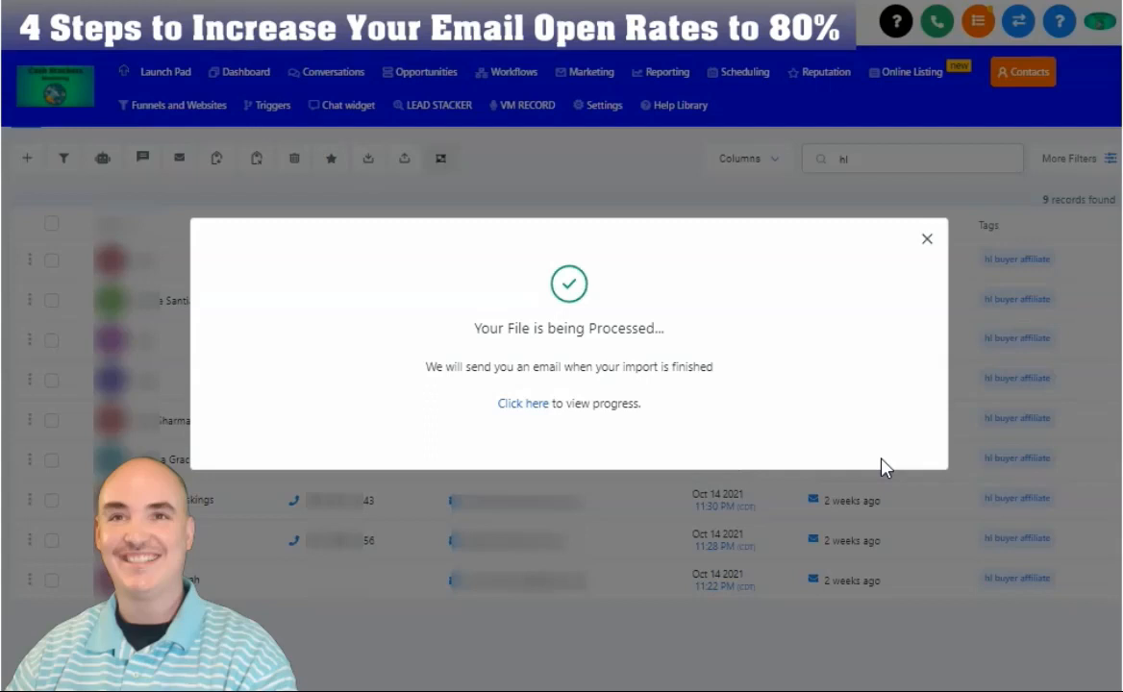
pyautogui.click(531, 404)
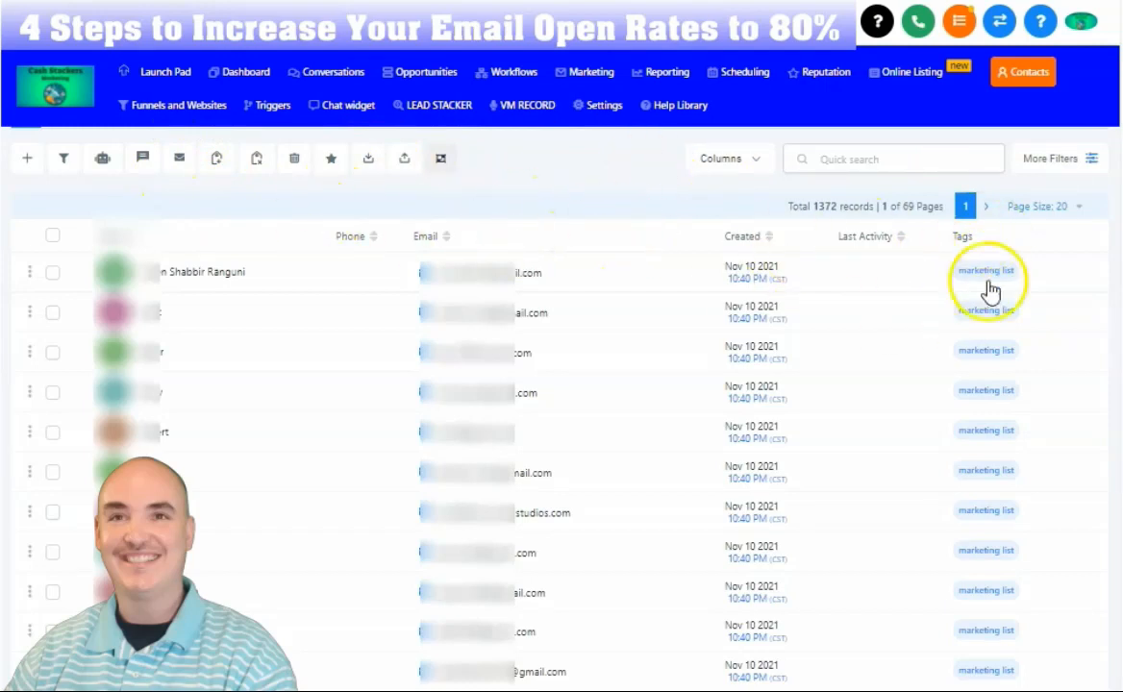
# Select all contacts on the current page of the list and start a bulk email to them
pyautogui.click(55, 238)
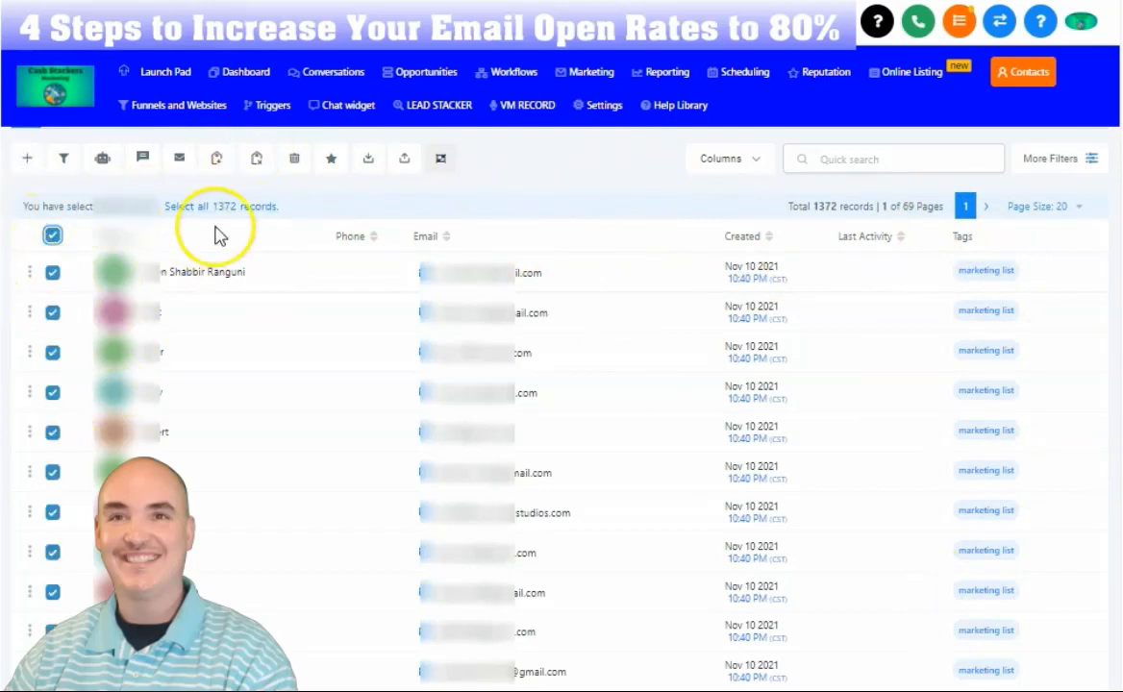
pyautogui.click(180, 159)
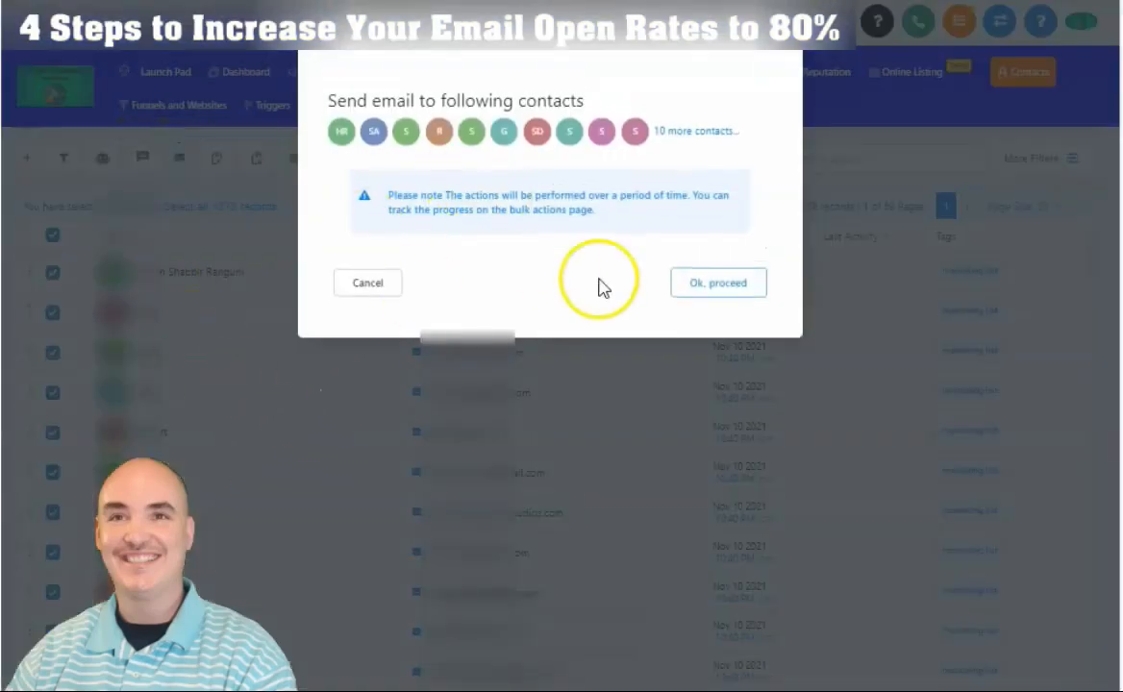
pyautogui.click(720, 287)
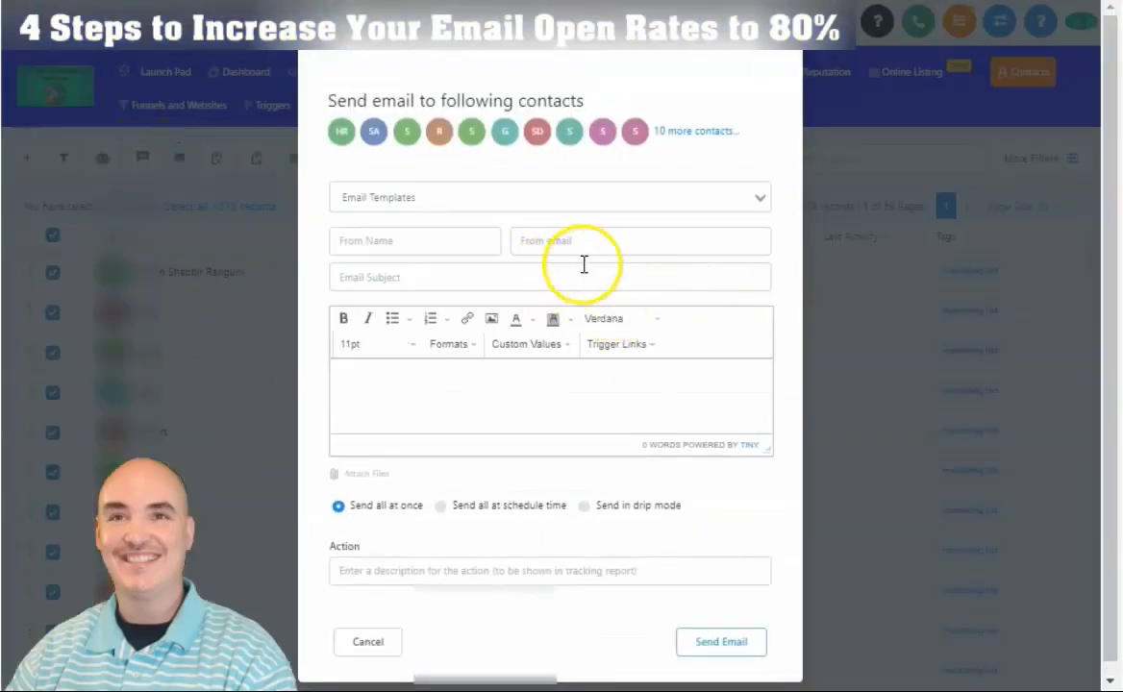
# Insert the contact First Name custom value in the email body and copy it into the email subject
pyautogui.click(560, 349)
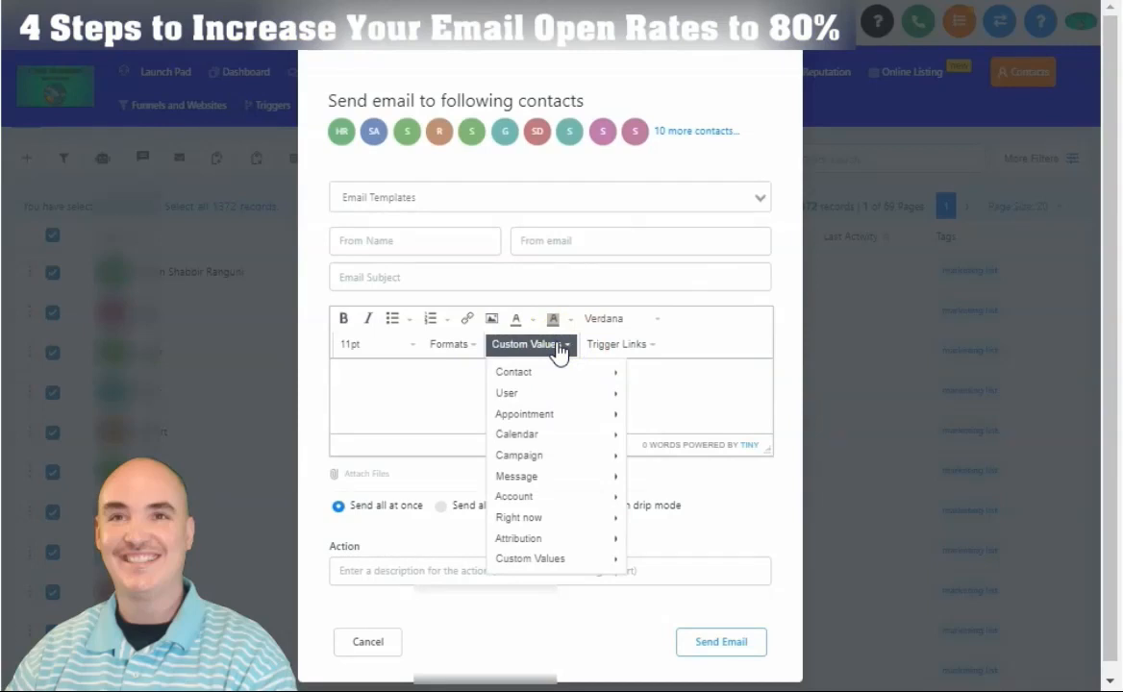
pyautogui.click(524, 373)
pyautogui.click(689, 173)
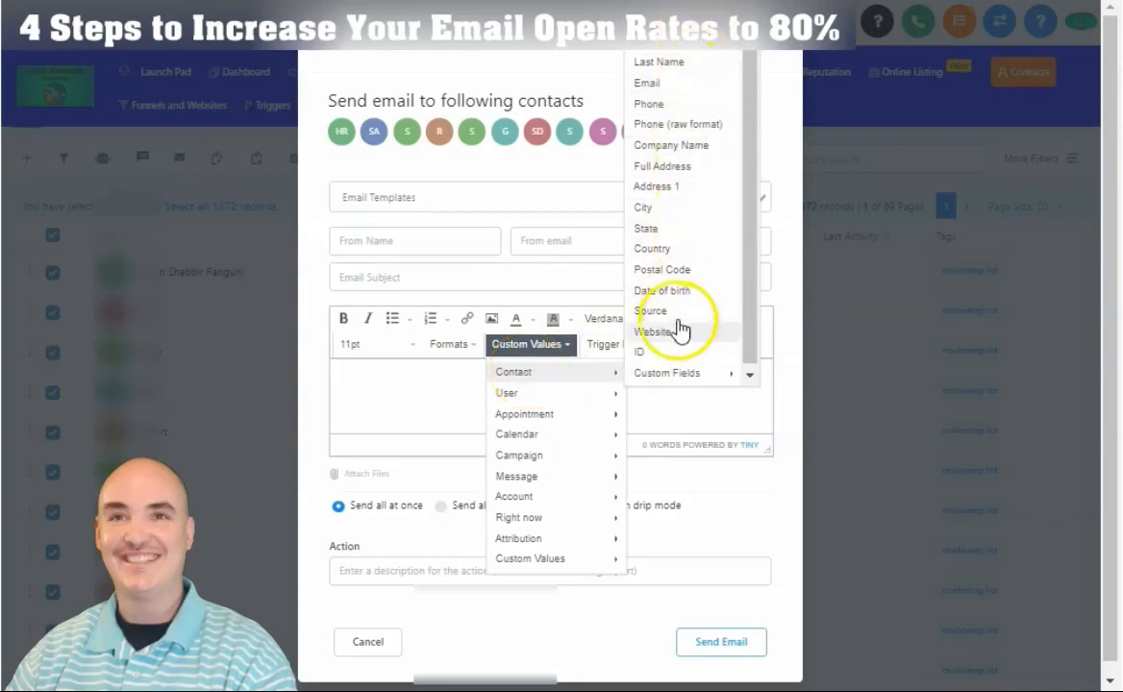
pyautogui.click(689, 373)
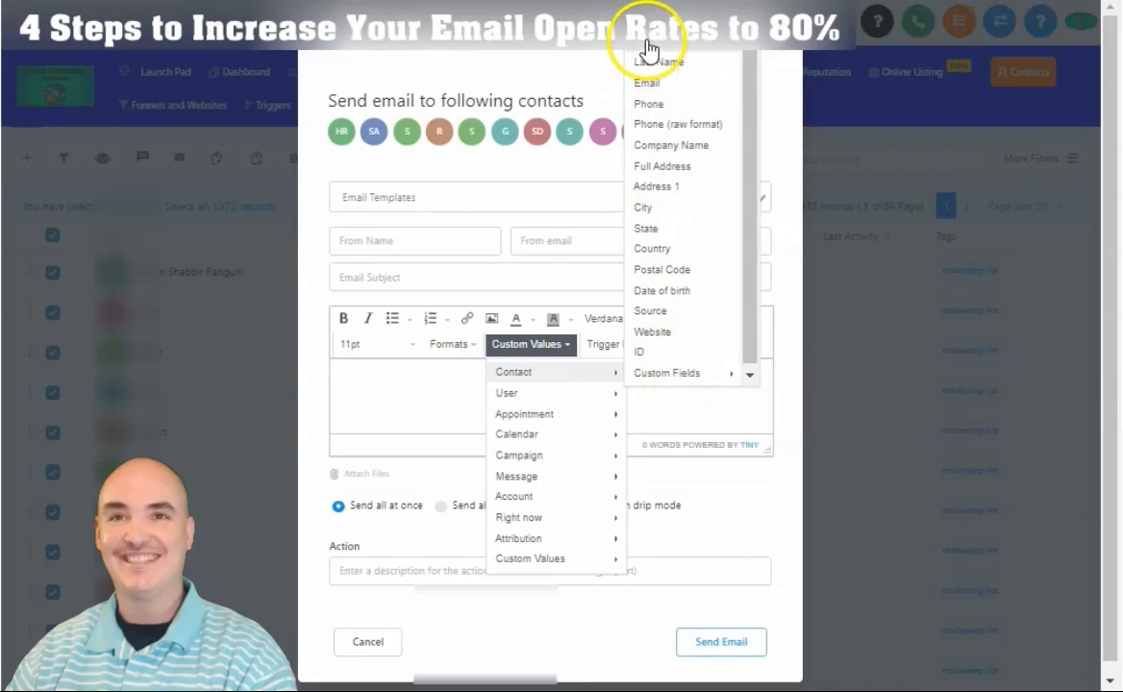
pyautogui.click(647, 42)
pyautogui.moveTo(516, 373); pyautogui.dragTo(301, 359)
pyautogui.hotkey('ctrl', 'c')
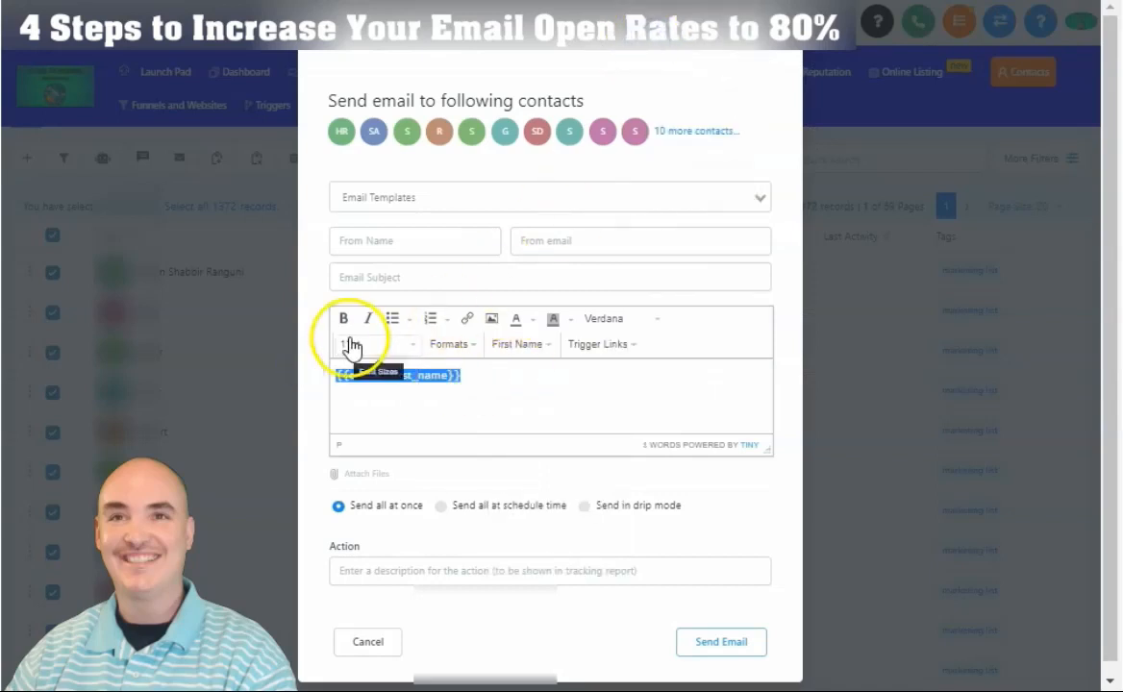
pyautogui.click(374, 273)
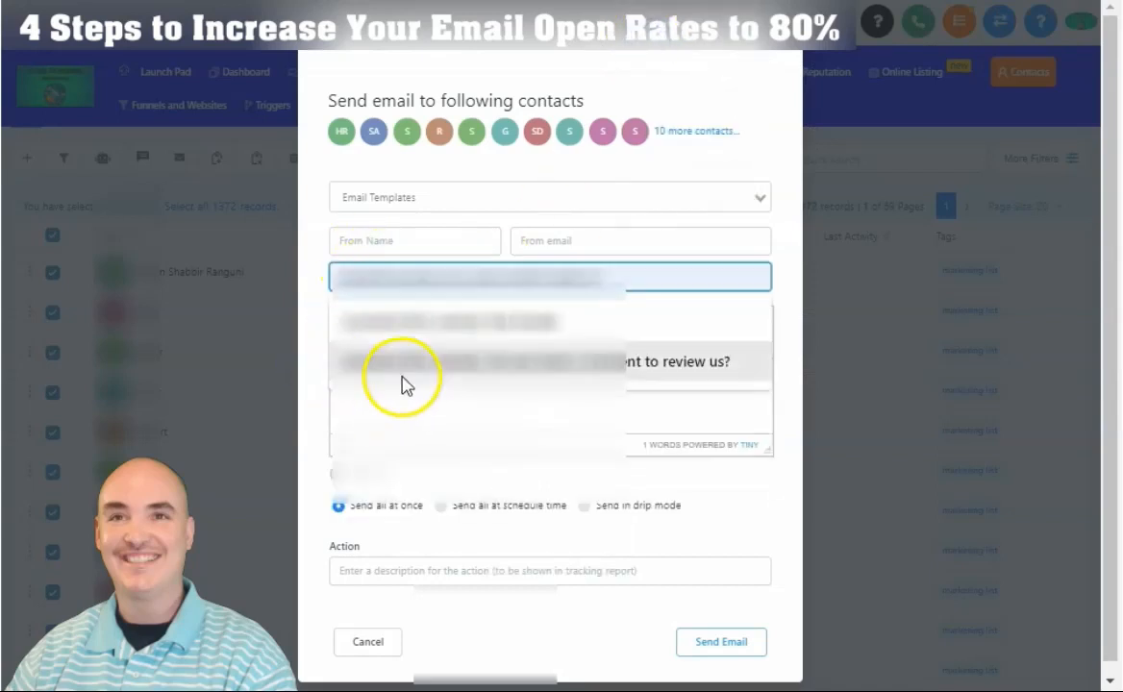
pyautogui.hotkey('ctrl', 'v')
# Complete the body's greeting as "Hi {{contact.first_name}}," and leave a blank line below it
pyautogui.click(341, 375)
pyautogui.write('Hi')
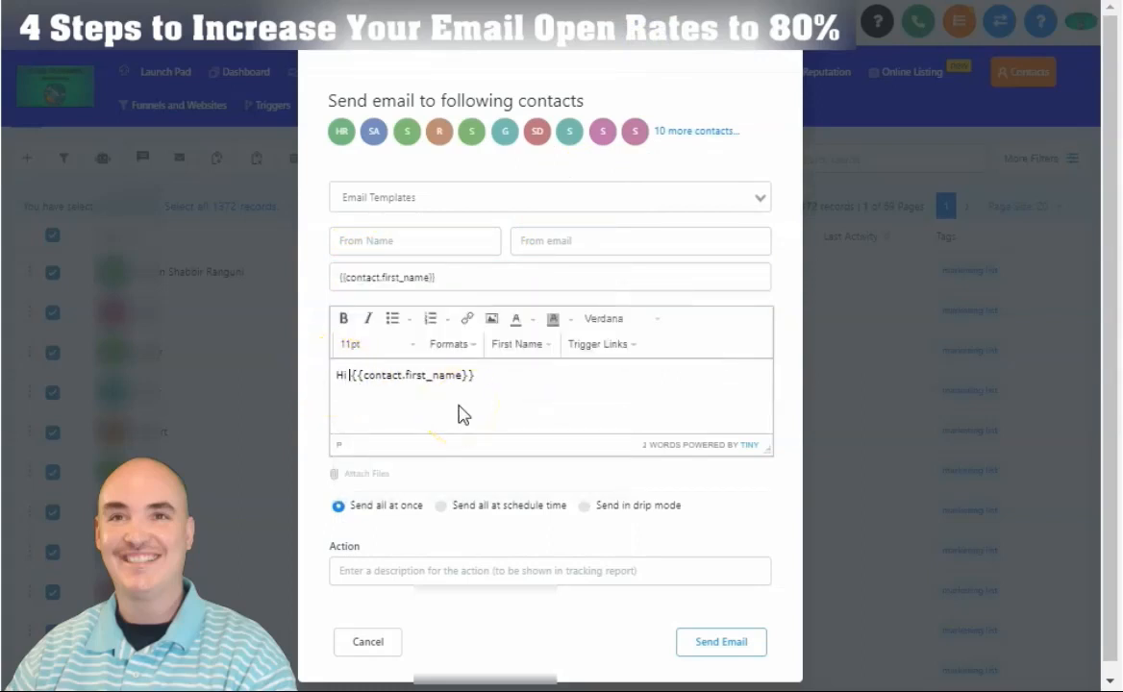
pyautogui.press('Return')
pyautogui.press('Return')
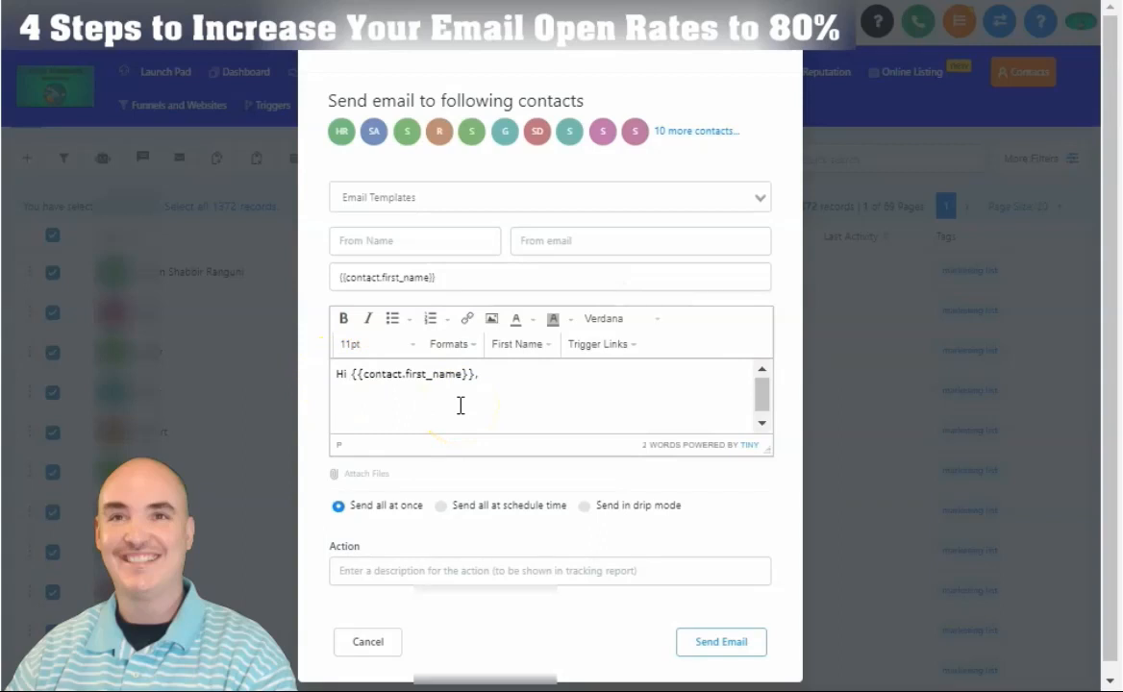
# Write "I see your company {{contact.company_name}} is in need of ......." below the greeting, using the contact Company Name custom value
pyautogui.write('I see your company')
pyautogui.click(517, 344)
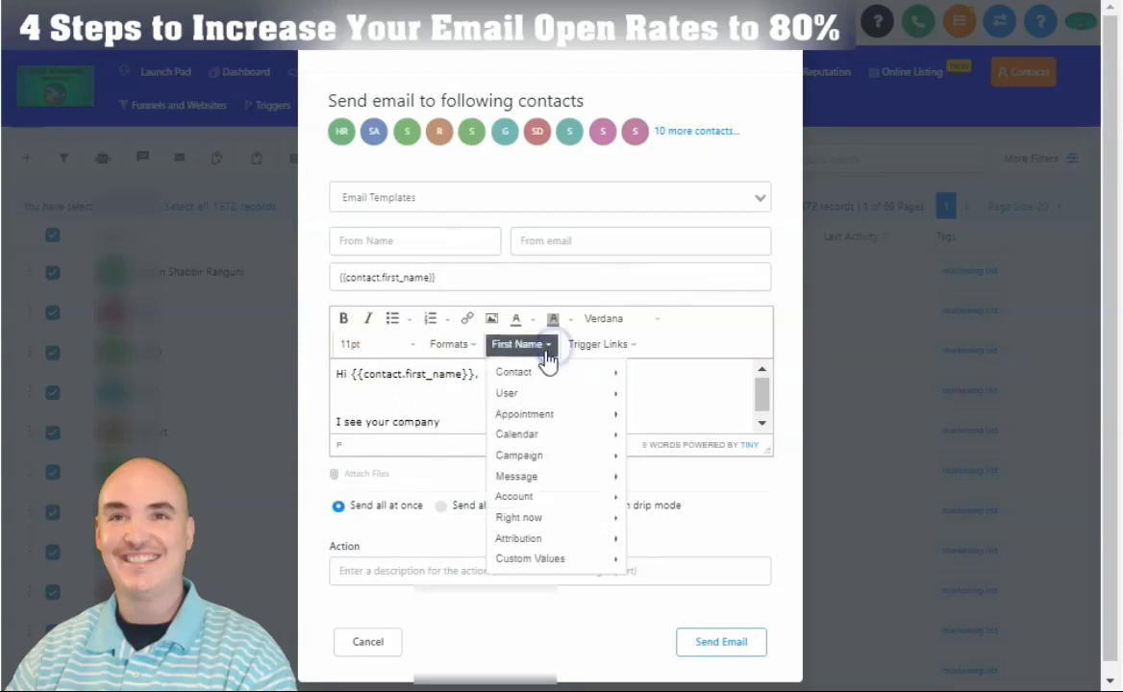
pyautogui.moveTo(533, 379)
pyautogui.click(657, 145)
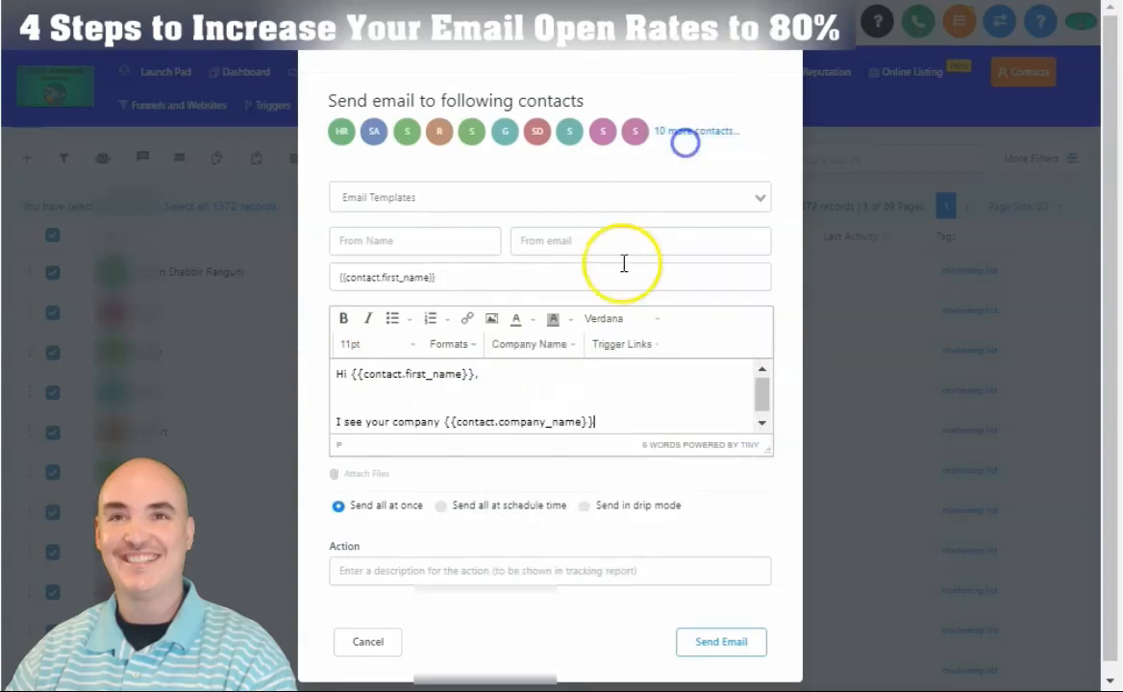
pyautogui.write('is in need of .......')
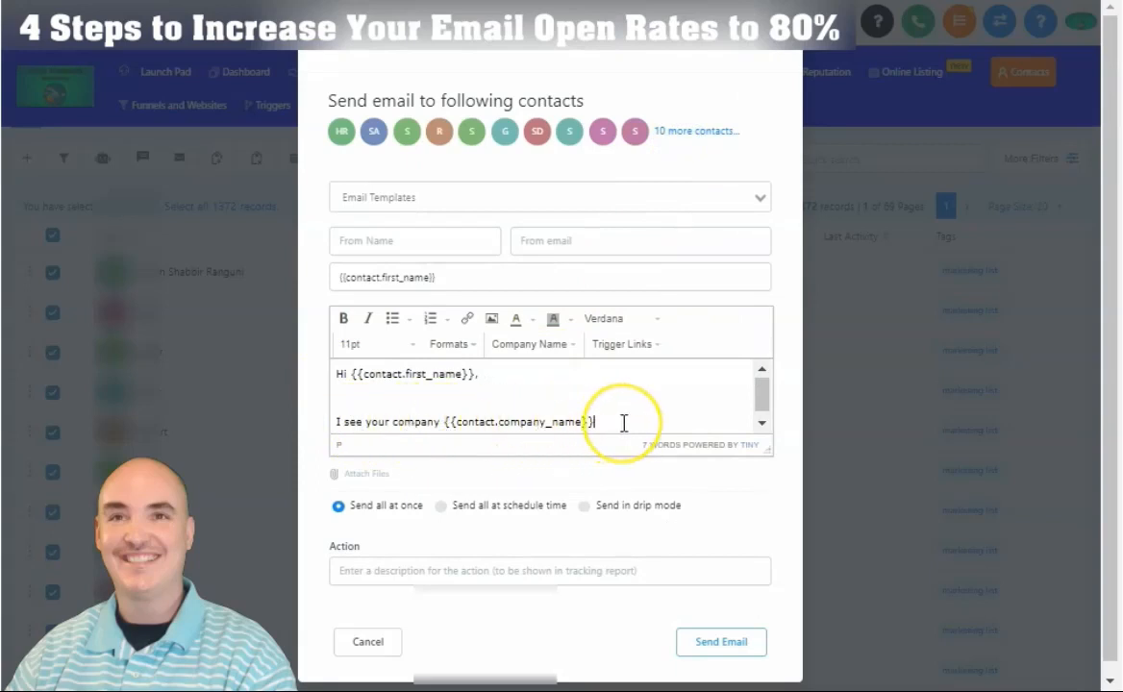
pyautogui.click(571, 346)
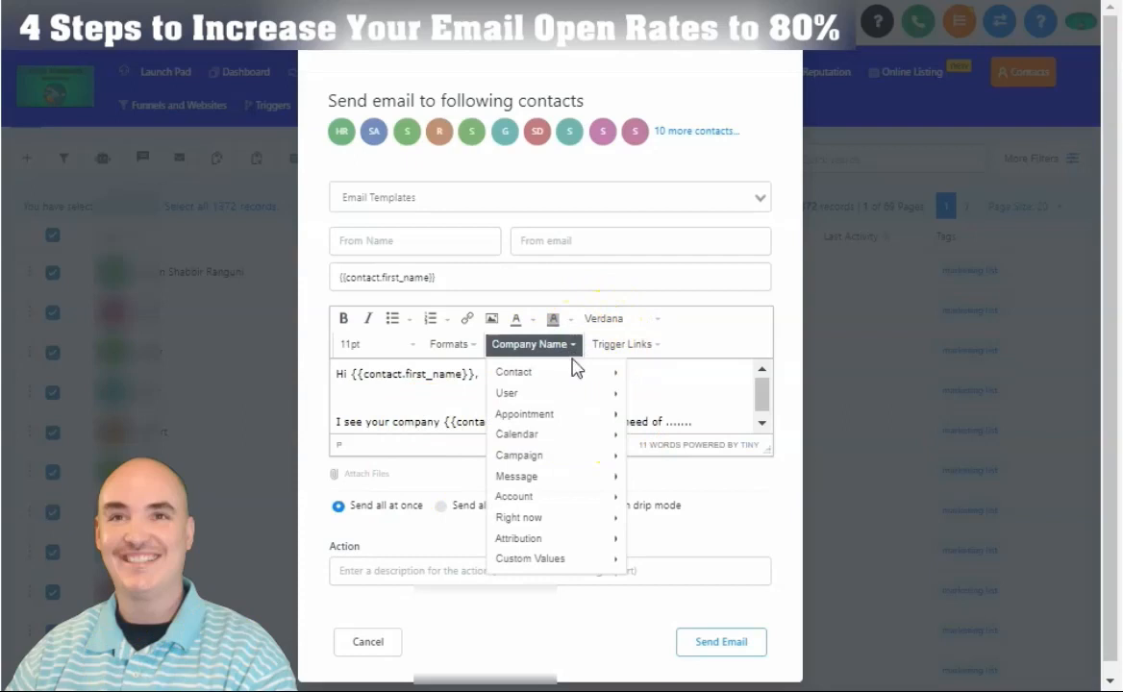
pyautogui.moveTo(566, 381)
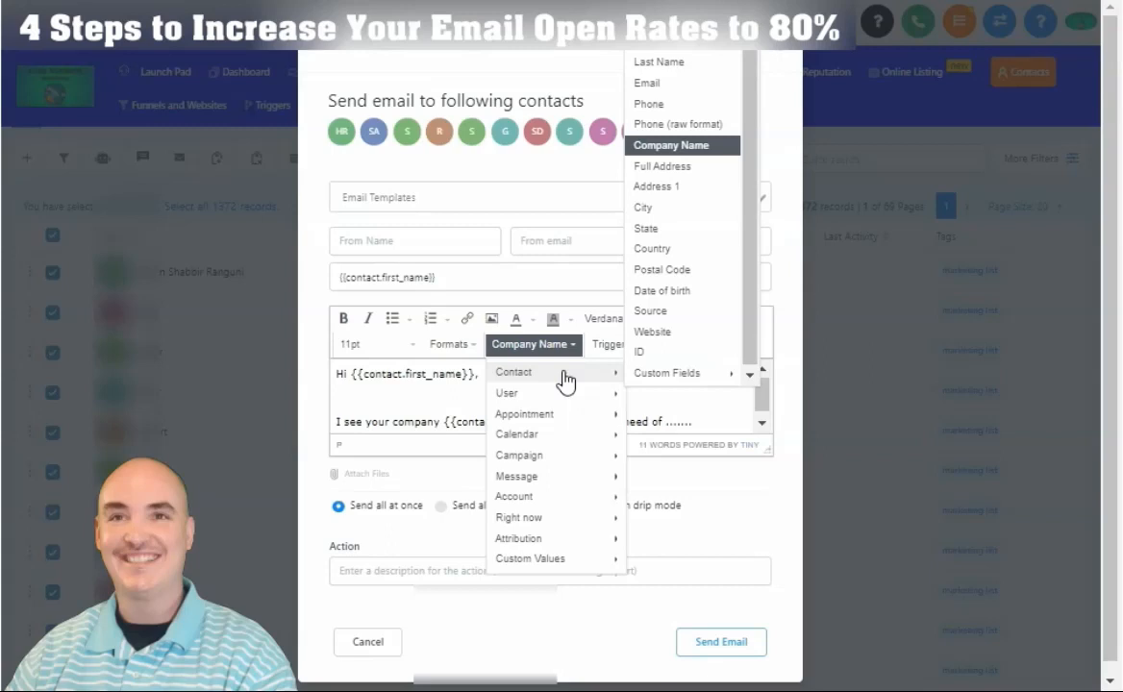
pyautogui.click(435, 394)
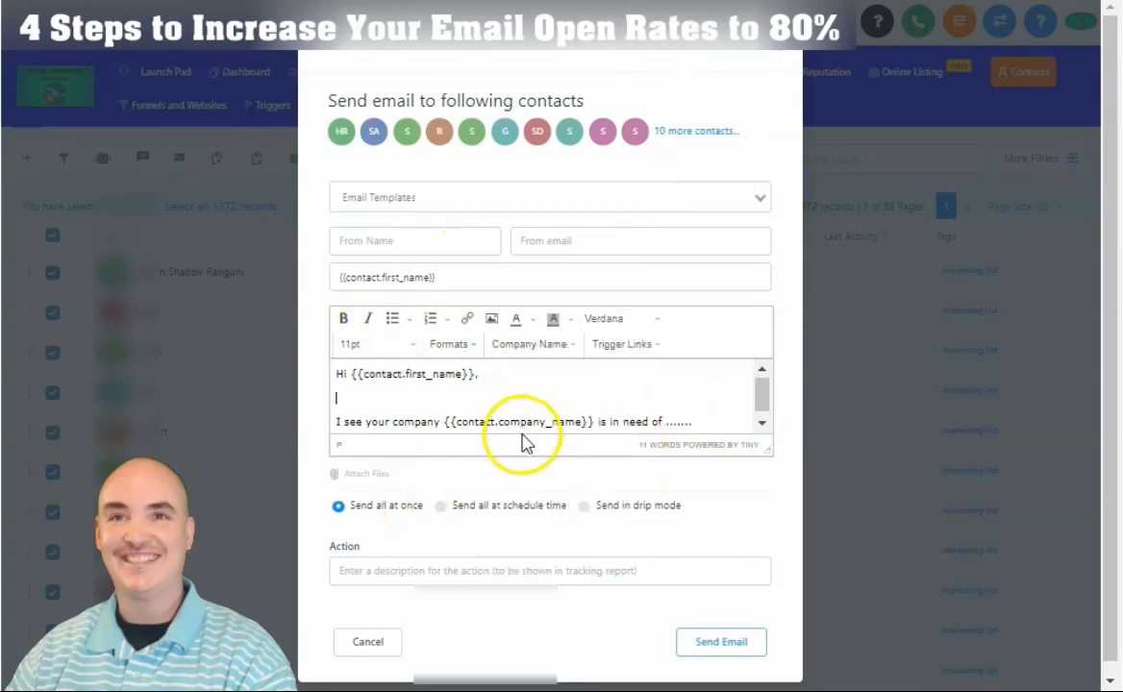
pyautogui.click(449, 277)
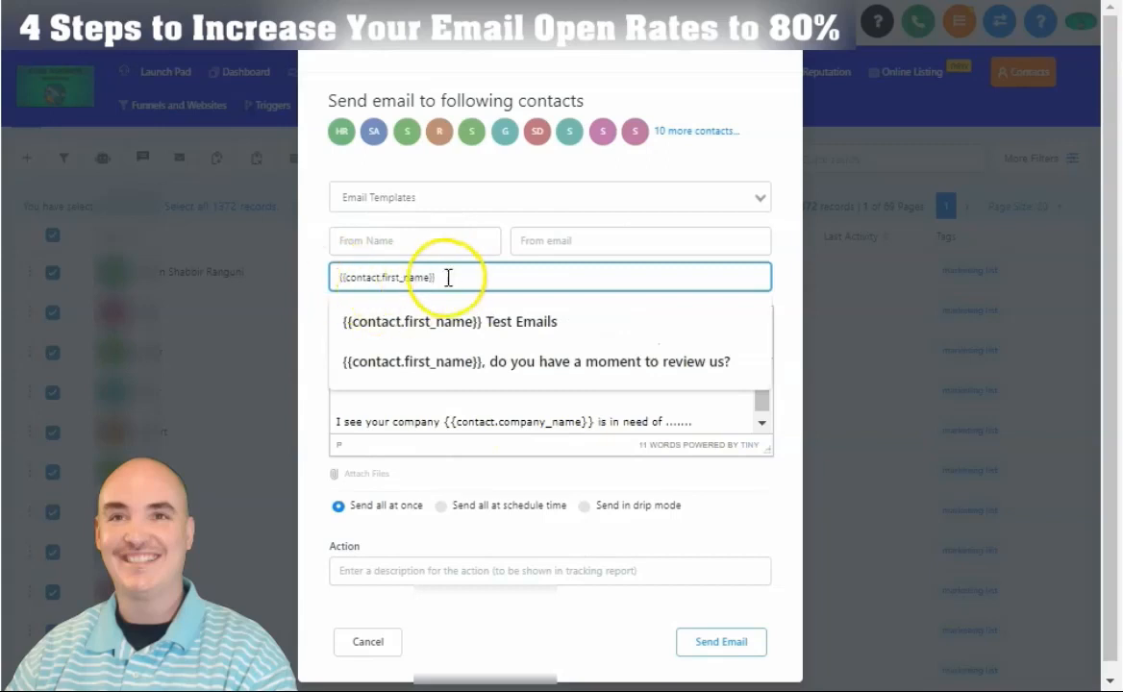
pyautogui.click(323, 276)
pyautogui.click(434, 276)
pyautogui.click(431, 411)
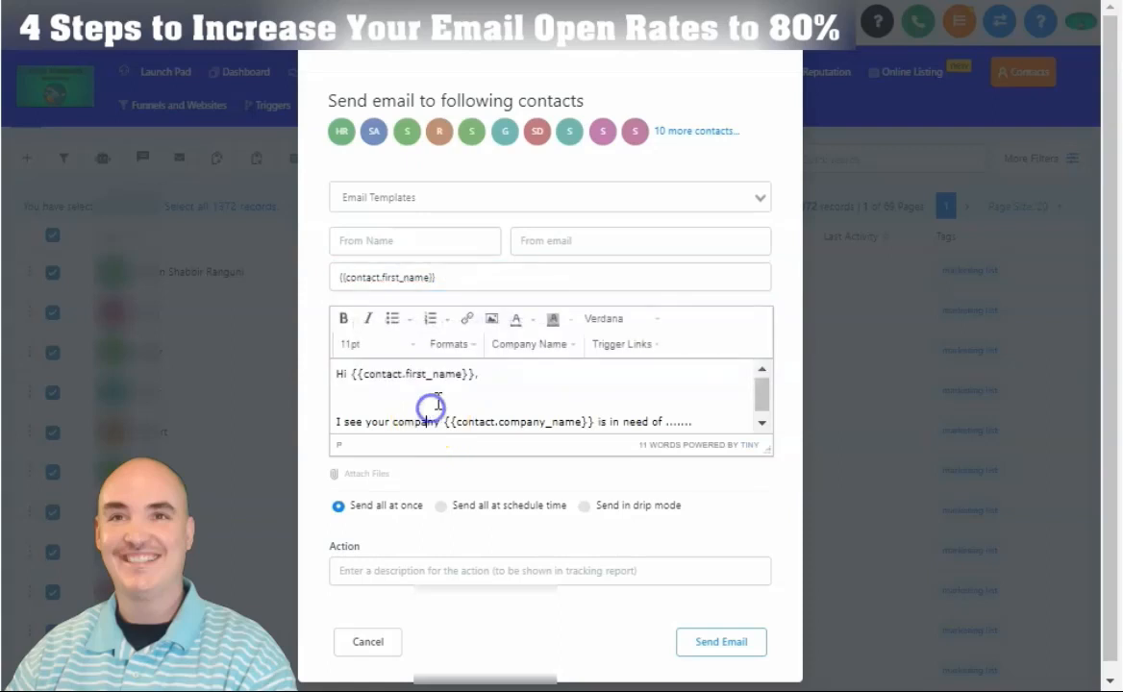
pyautogui.click(567, 346)
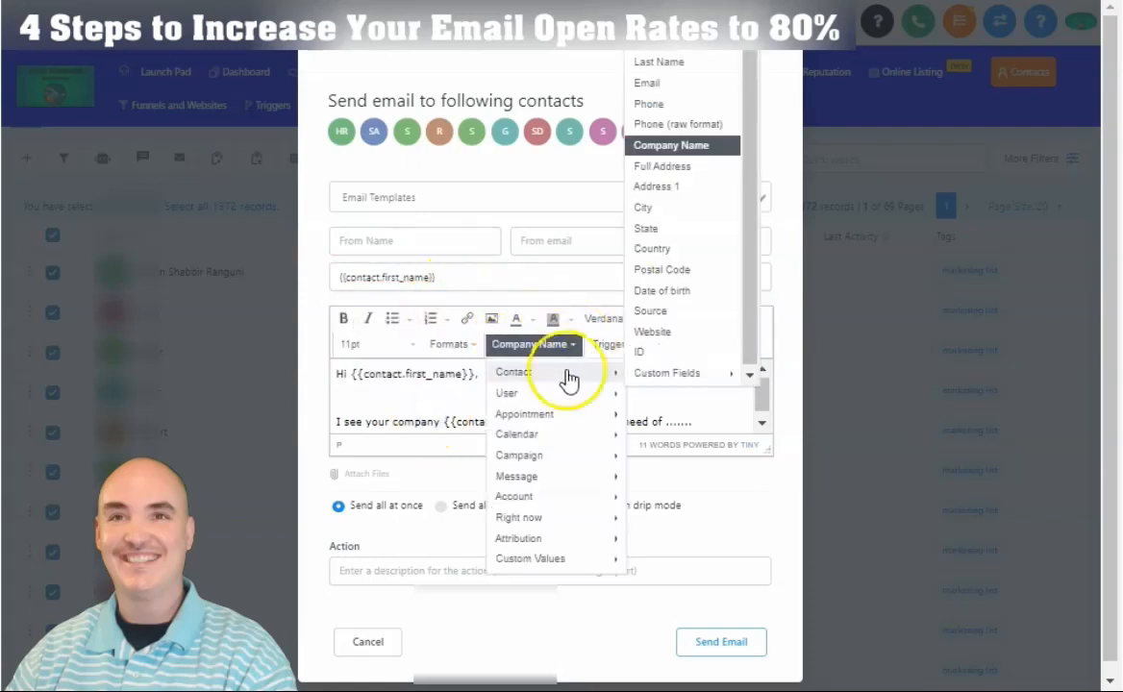
pyautogui.click(680, 159)
# Copy {{contact.company_name}} from the body sentence into the email subject after the first name value
pyautogui.moveTo(431, 418); pyautogui.dragTo(593, 423)
pyautogui.hotkey('ctrl', 'c')
pyautogui.moveTo(450, 279); pyautogui.dragTo(201, 281)
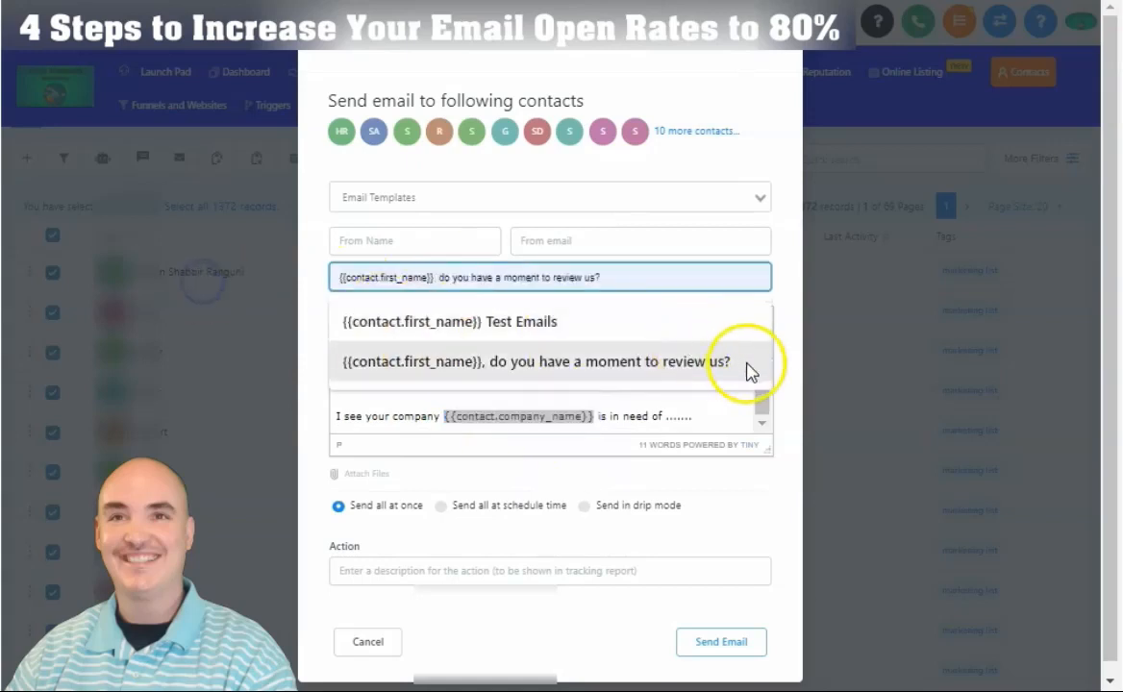
pyautogui.hotkey('ctrl', 'v')
# Complete the email subject as "{{contact.first_name}} is {{contact.company_name}} still needing more leads"
pyautogui.press('Left')
pyautogui.press('Left')
pyautogui.press('Left')
pyautogui.press('Left')
pyautogui.press('Left')
pyautogui.press('Left')
pyautogui.press('Left')
pyautogui.press('Left')
pyautogui.press('Left')
pyautogui.press('Left')
pyautogui.press('Left')
pyautogui.press('Left')
pyautogui.press('Left')
pyautogui.press('Left')
pyautogui.press('Left')
pyautogui.press('Left')
pyautogui.press('Left')
pyautogui.press('Left')
pyautogui.press('Left')
pyautogui.press('Left')
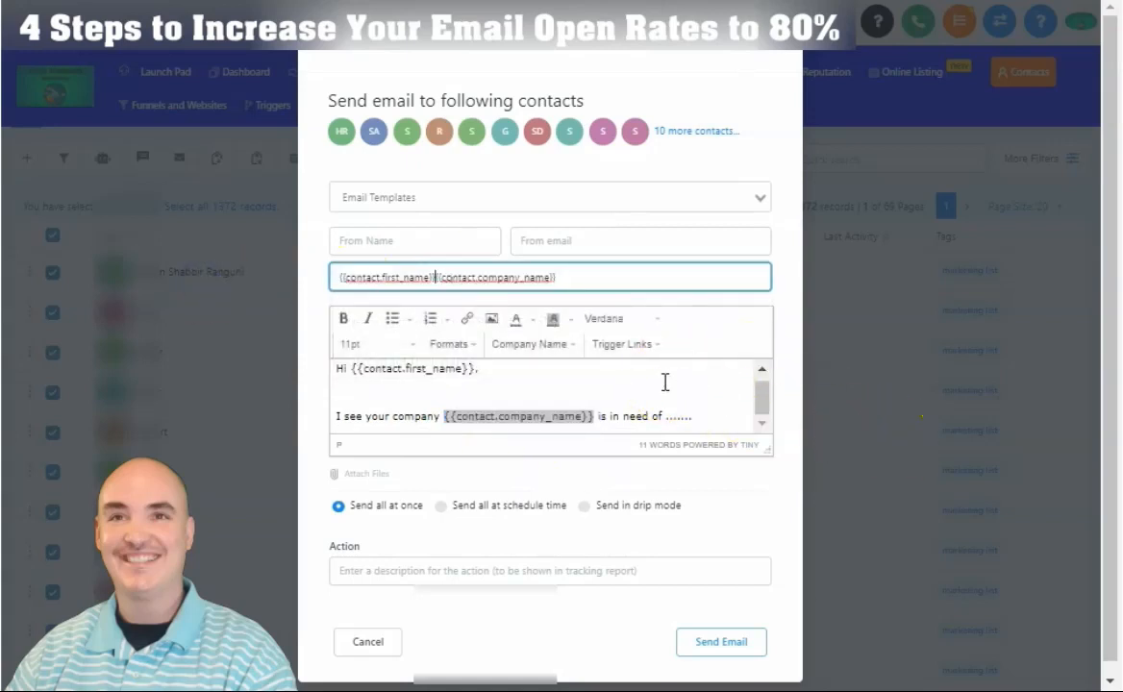
pyautogui.write('is')
pyautogui.click(619, 278)
pyautogui.write('still needing more lea')
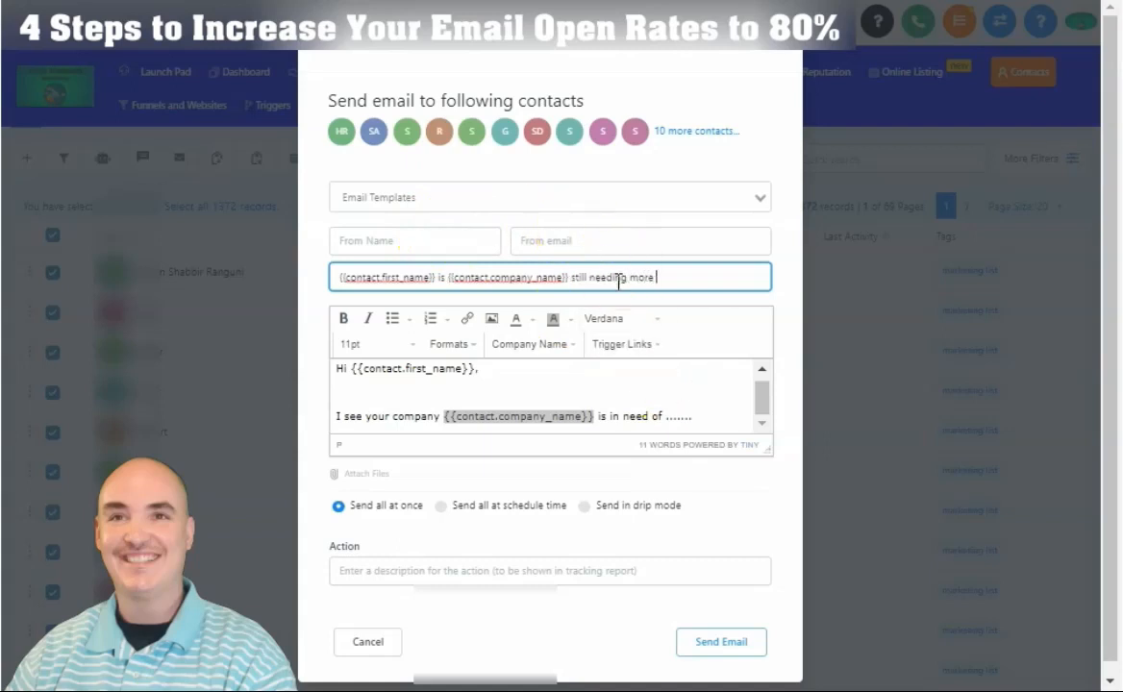
pyautogui.write('ds')
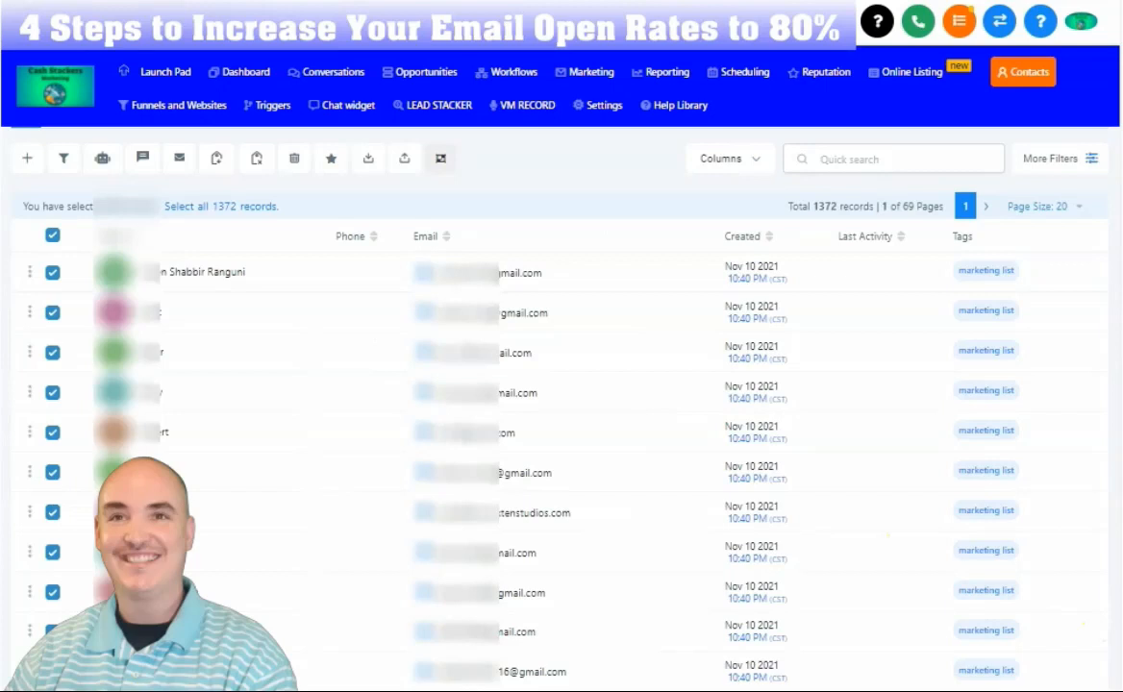
# Open the workflow "HL ONBOARDING affiliate TAG ADDED Training Videos 8 Days" from the HL ONBOARDING VIDEO TRAINING DRIPS folder
pyautogui.click(495, 77)
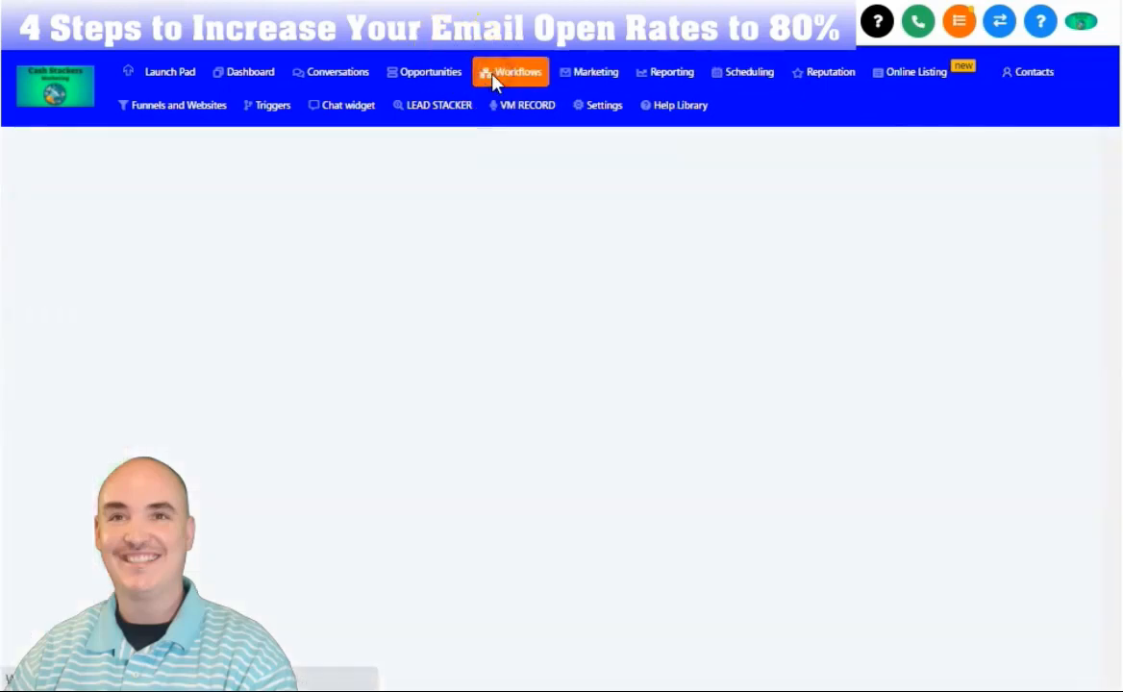
pyautogui.click(501, 76)
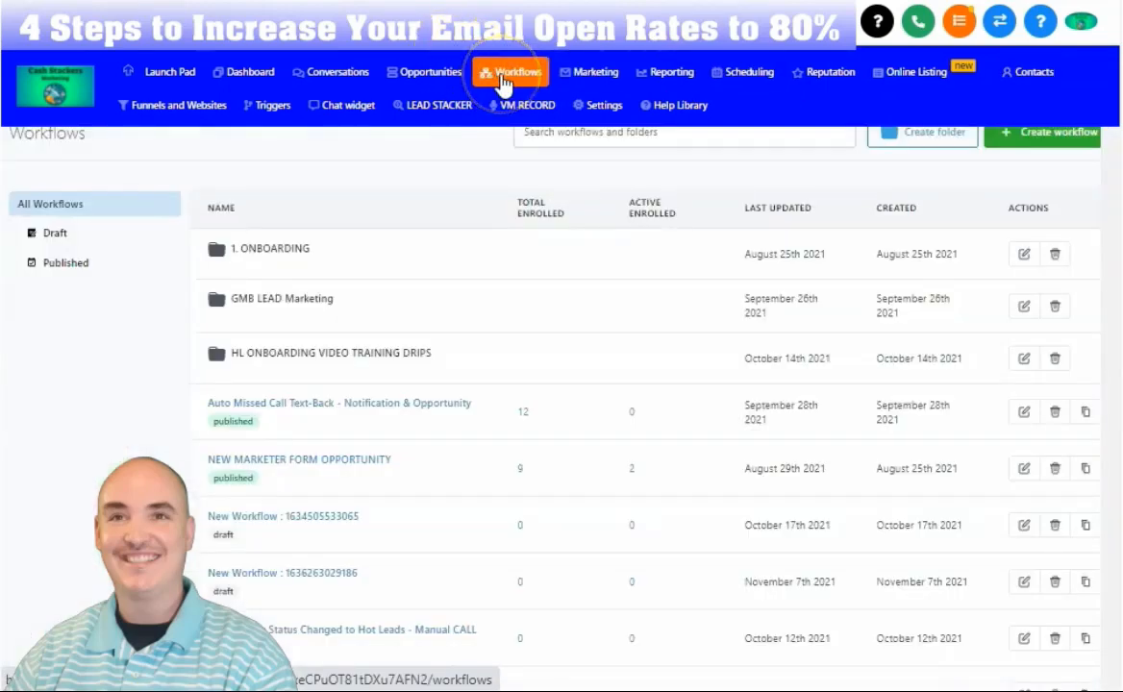
pyautogui.click(306, 352)
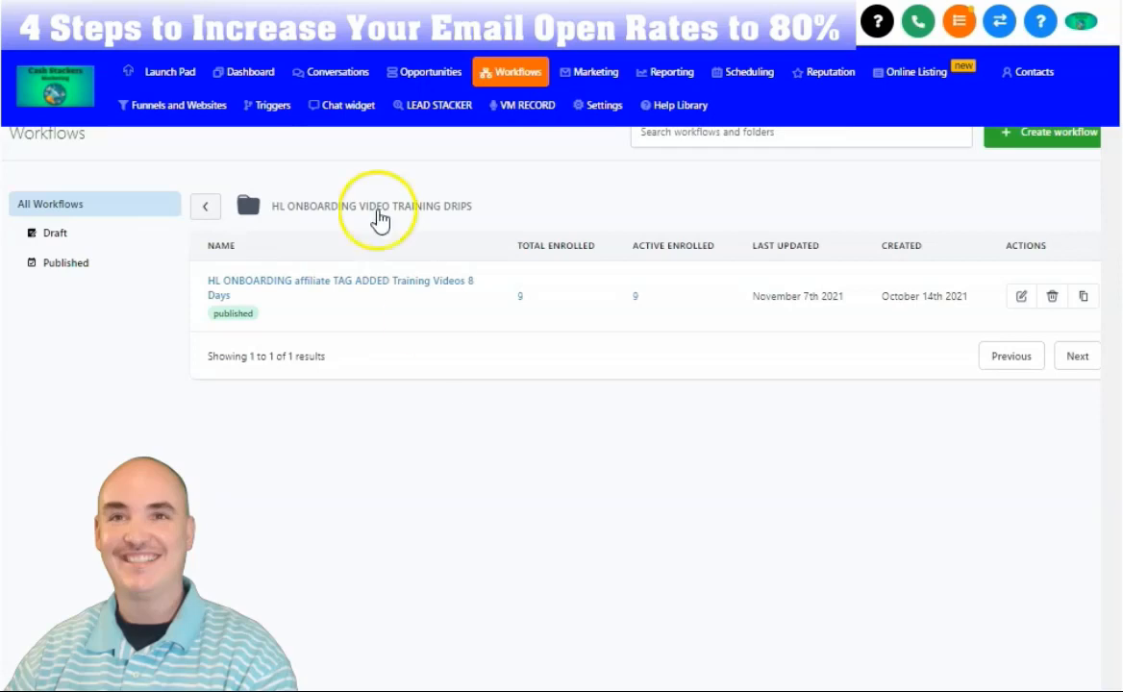
pyautogui.click(321, 280)
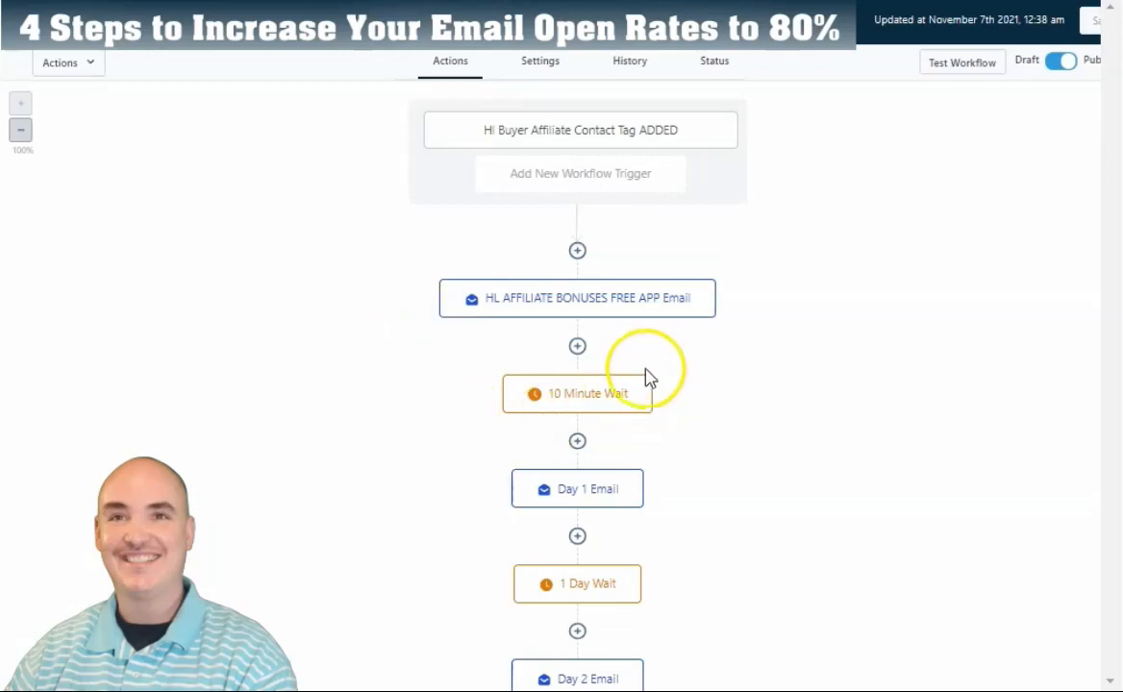
# Review the workflow's daily drip sequence and the Day 4 Email's message, and close that email without saving
pyautogui.scroll(-3, 684, 371)
pyautogui.scroll(2, 678, 312)
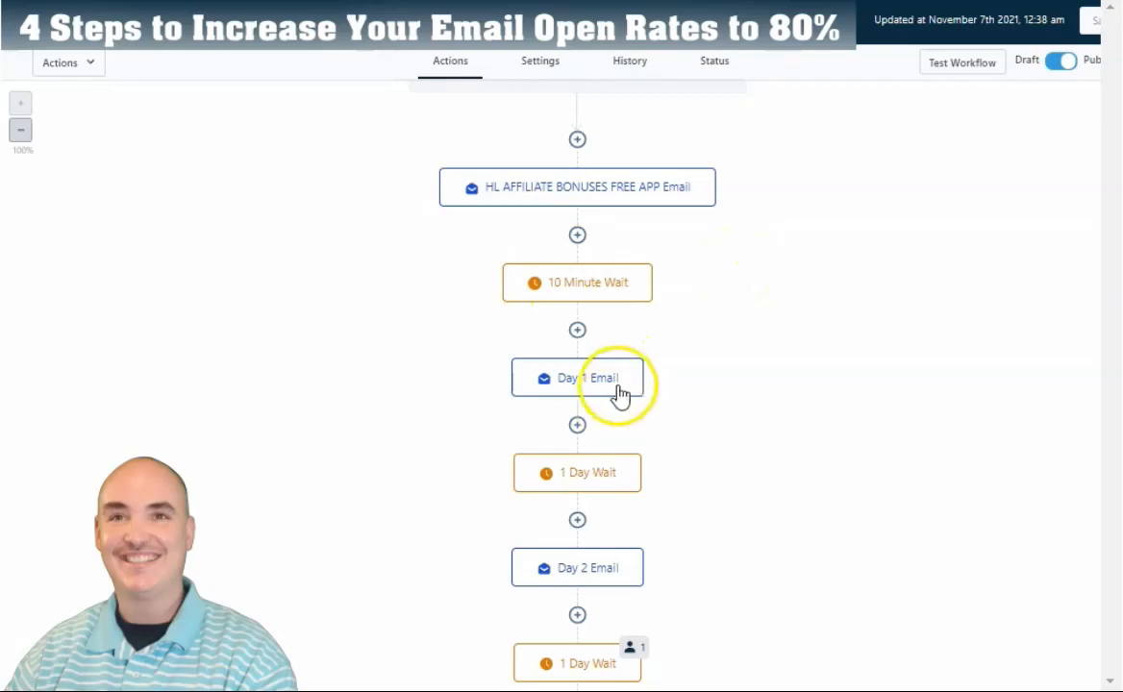
pyautogui.scroll(-1, 673, 332)
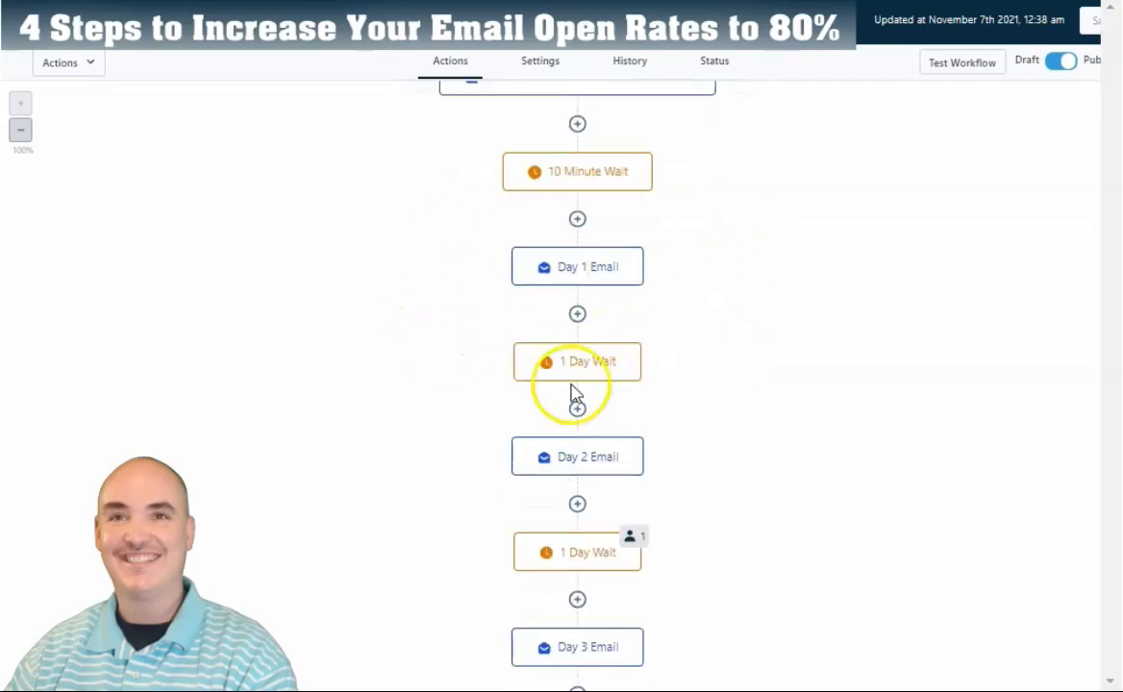
pyautogui.scroll(-4, 955, 476)
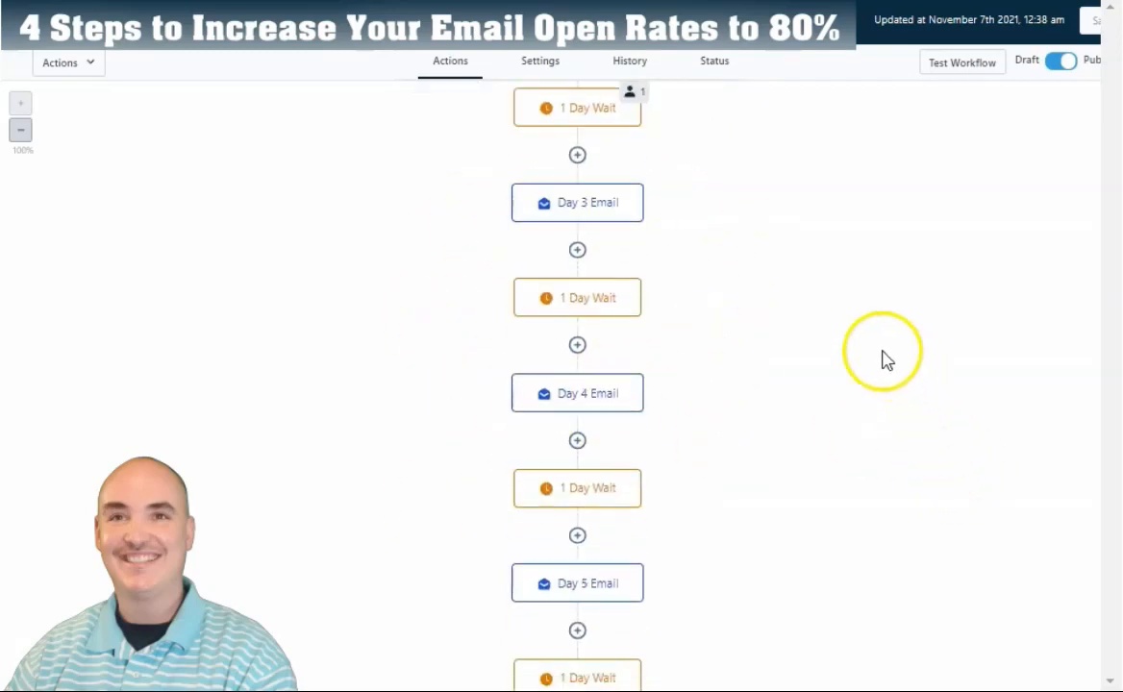
pyautogui.scroll(-2, 741, 395)
pyautogui.scroll(1, 654, 361)
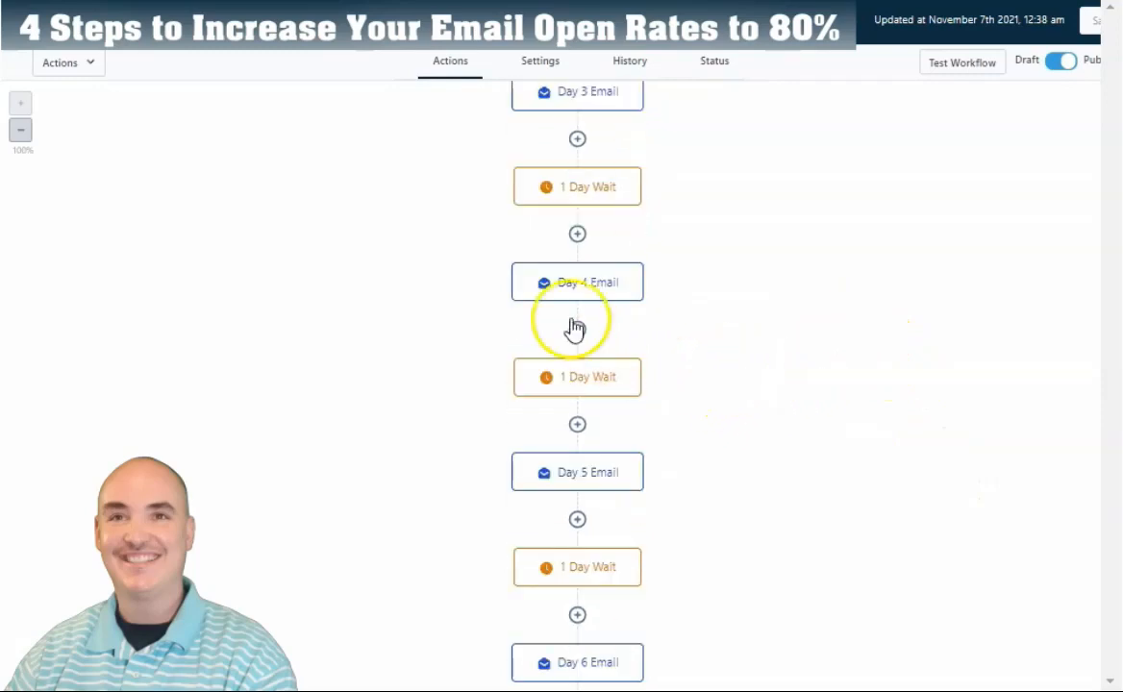
pyautogui.click(597, 289)
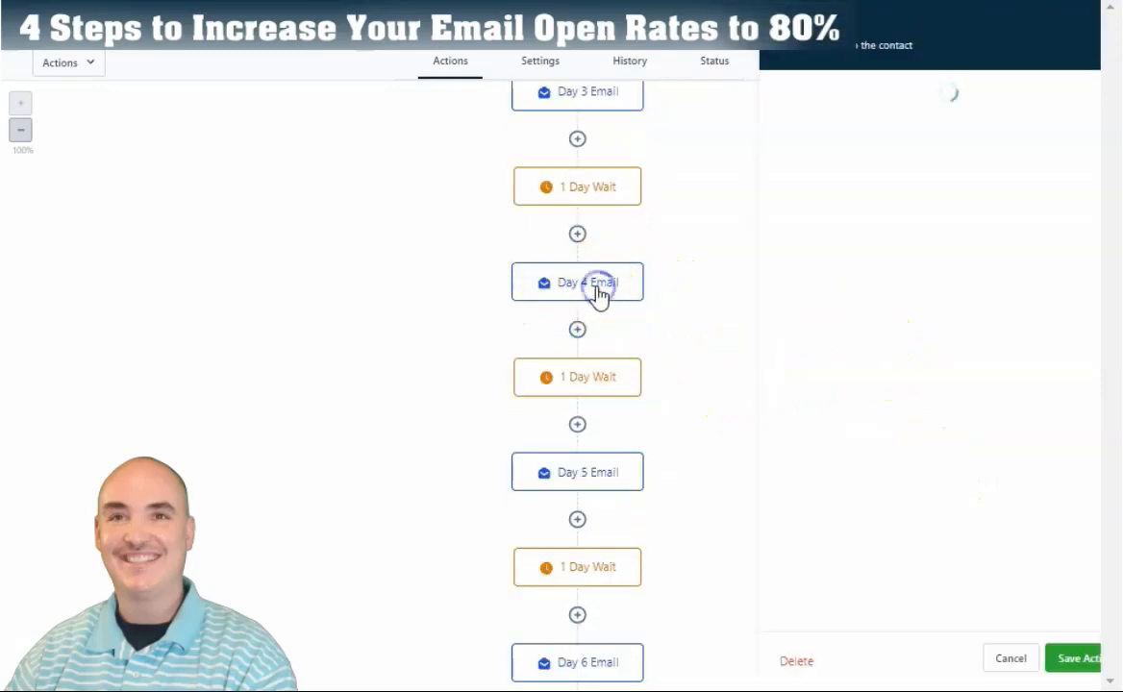
pyautogui.scroll(-3, 865, 401)
pyautogui.moveTo(792, 381); pyautogui.dragTo(976, 383)
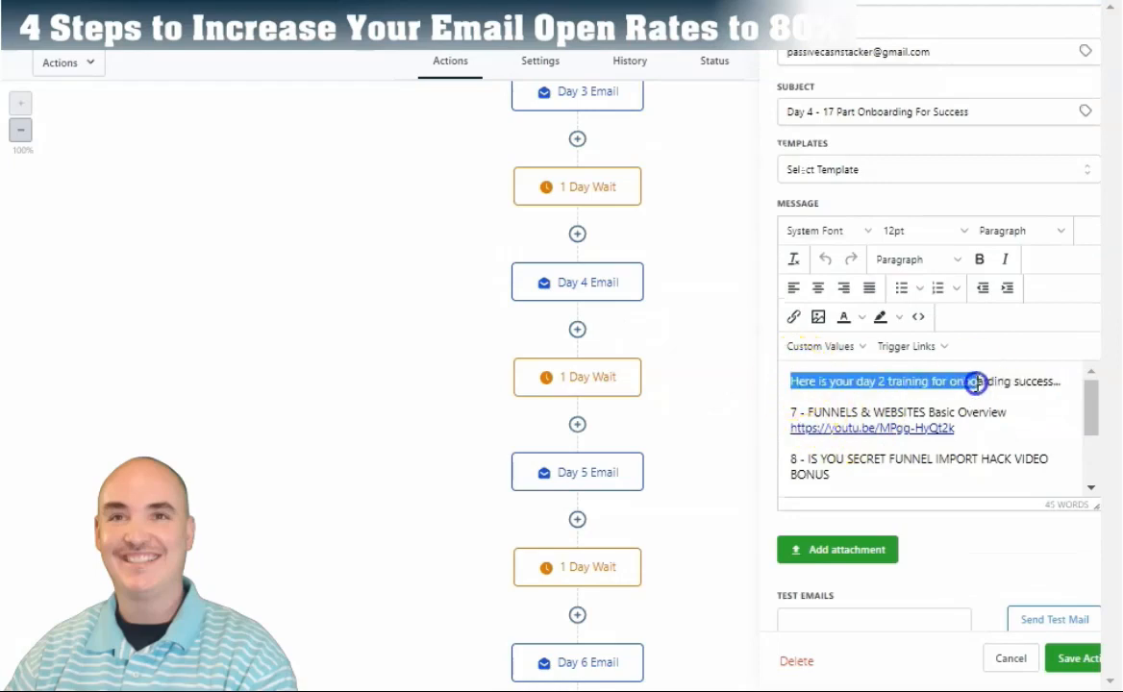
pyautogui.scroll(-2, 965, 395)
pyautogui.scroll(2, 981, 423)
pyautogui.scroll(-2, 923, 423)
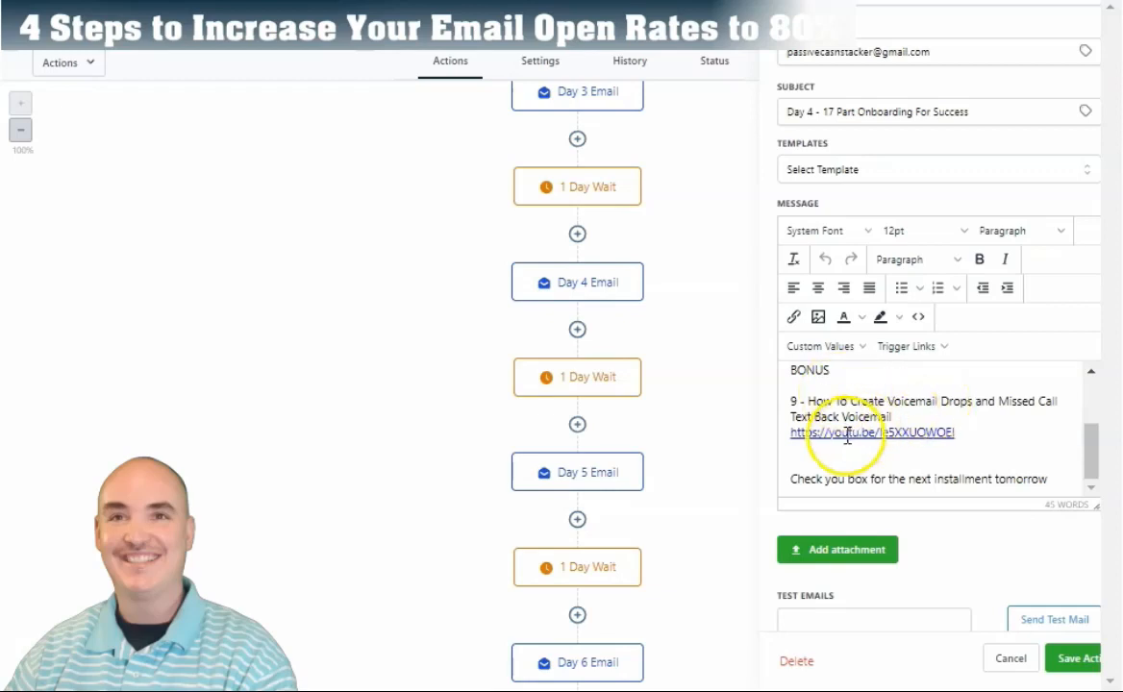
pyautogui.click(1005, 658)
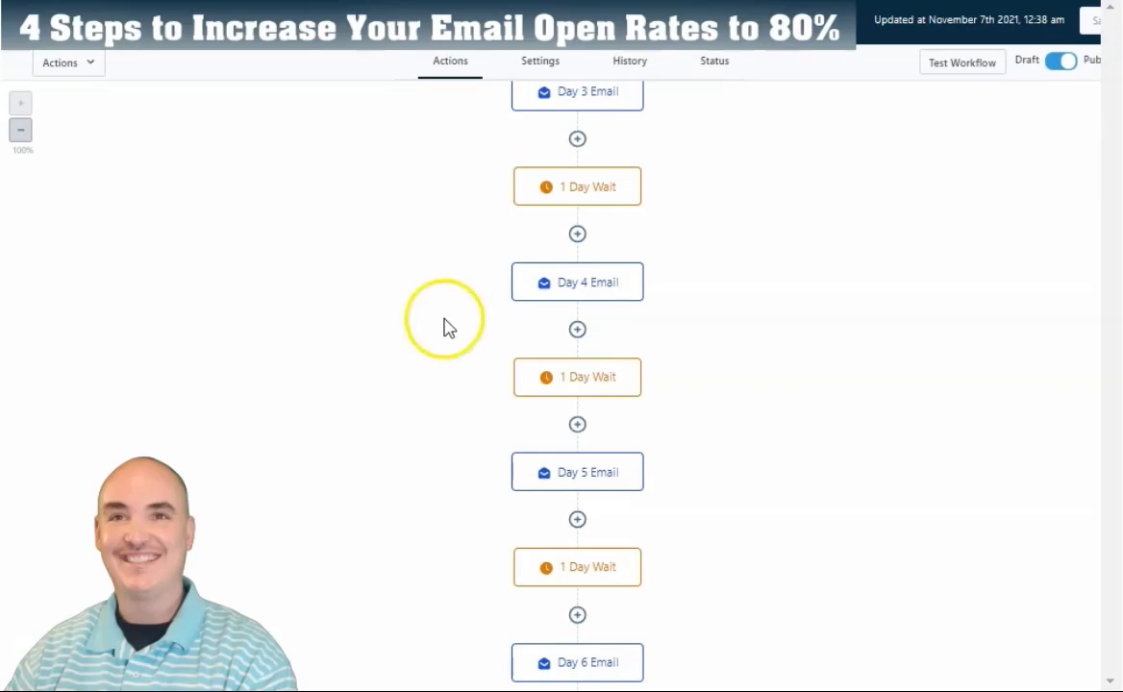
# Examine the rest of the drip sequence from the Day 4 Email down to the workflow's final email
pyautogui.scroll(-9, 673, 375)
pyautogui.scroll(-1, 678, 394)
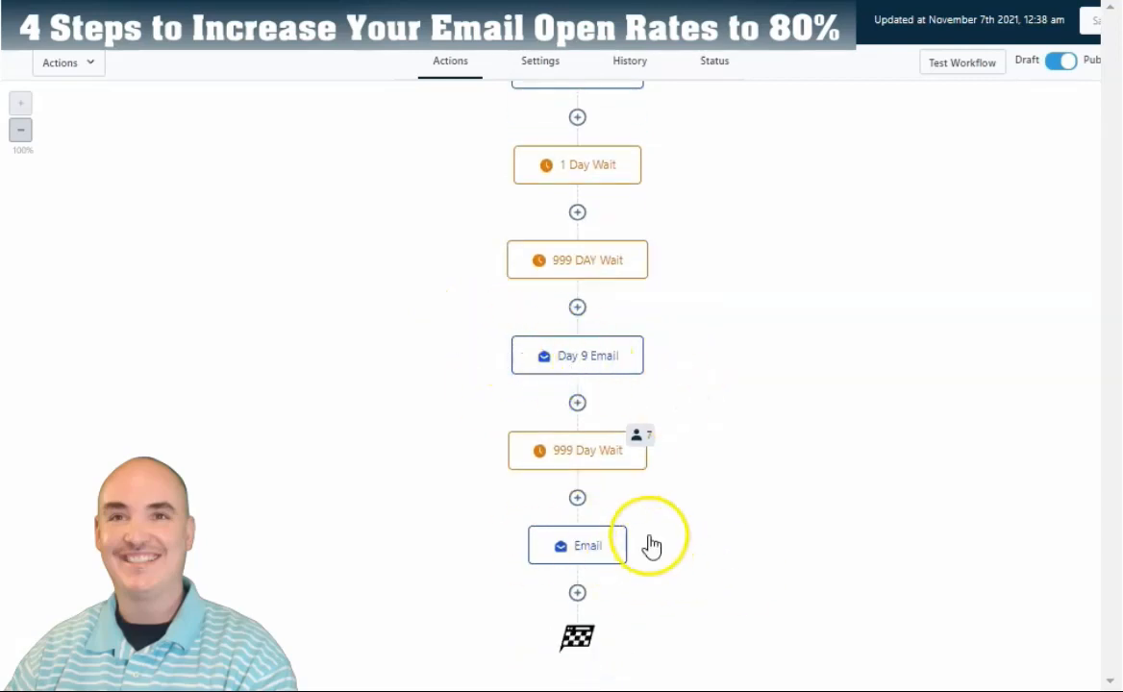
pyautogui.scroll(7, 692, 524)
pyautogui.scroll(5, 726, 493)
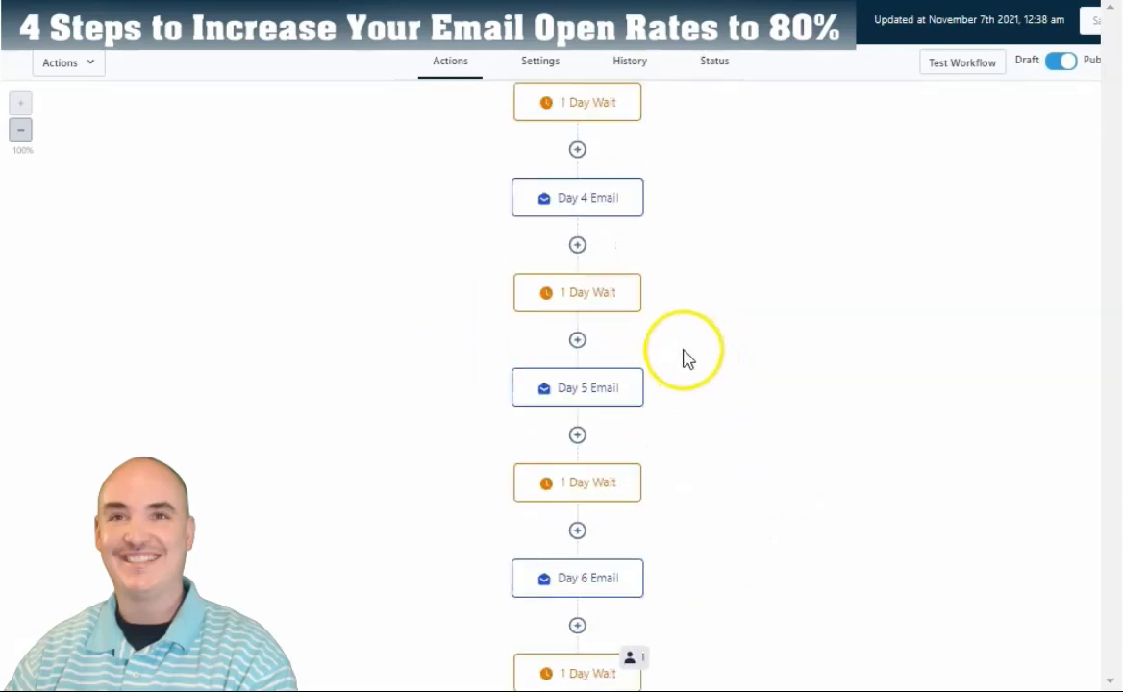